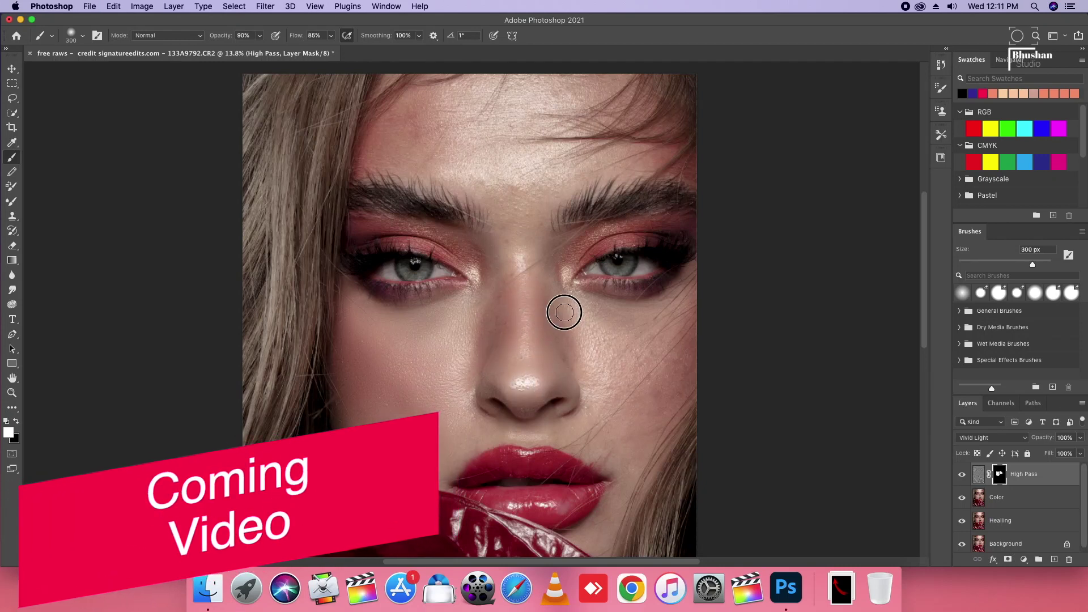
Add a Black & White adjustment layer on top of the portrait
scroll(623, 314, down, 1)
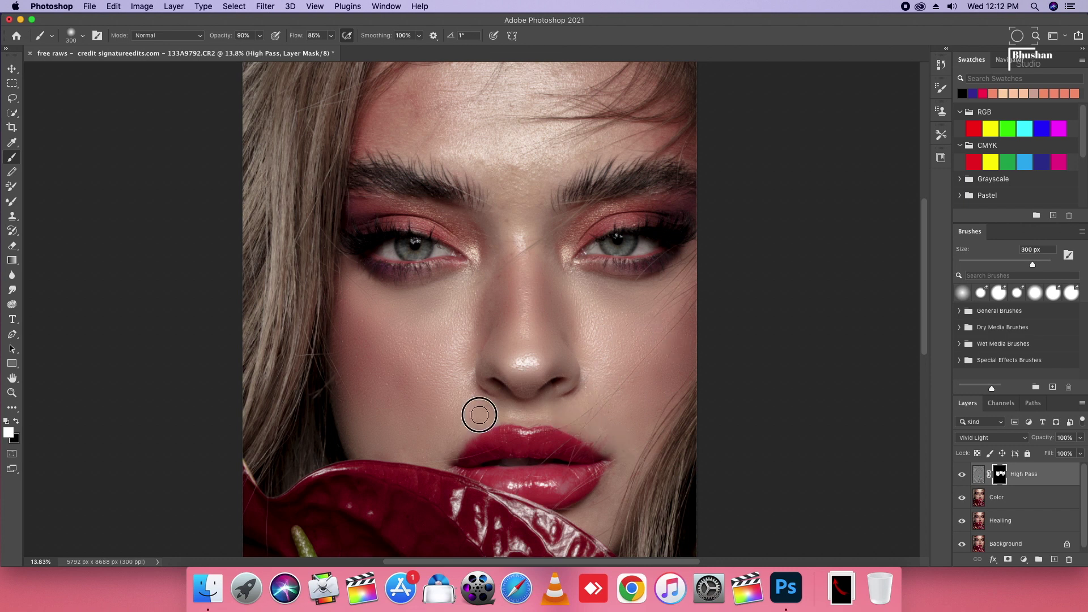
scroll(544, 391, down, 5)
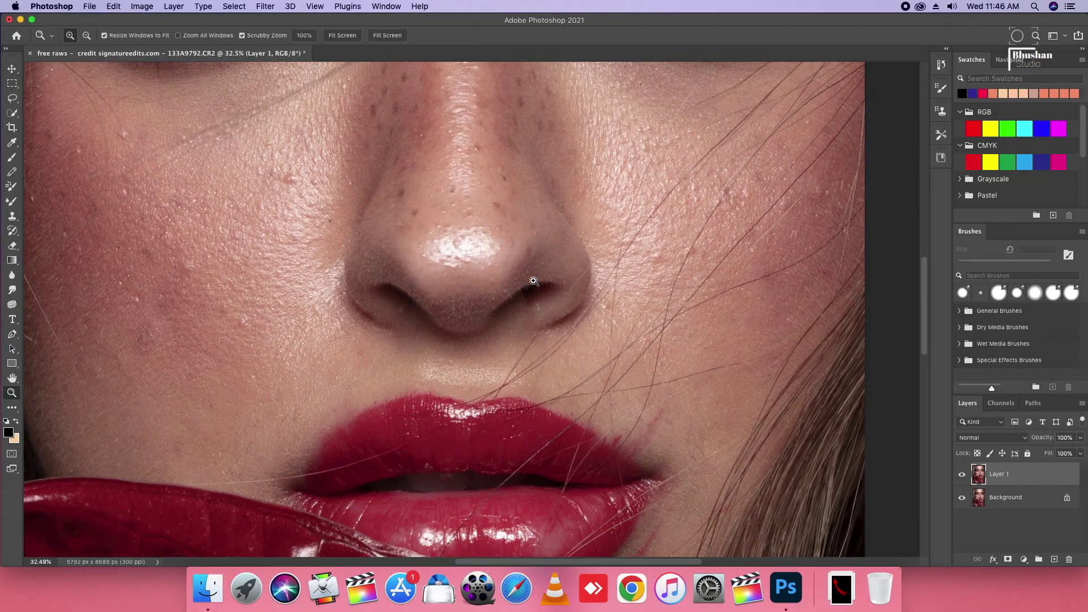
scroll(534, 282, up, 3)
scroll(533, 281, up, 5)
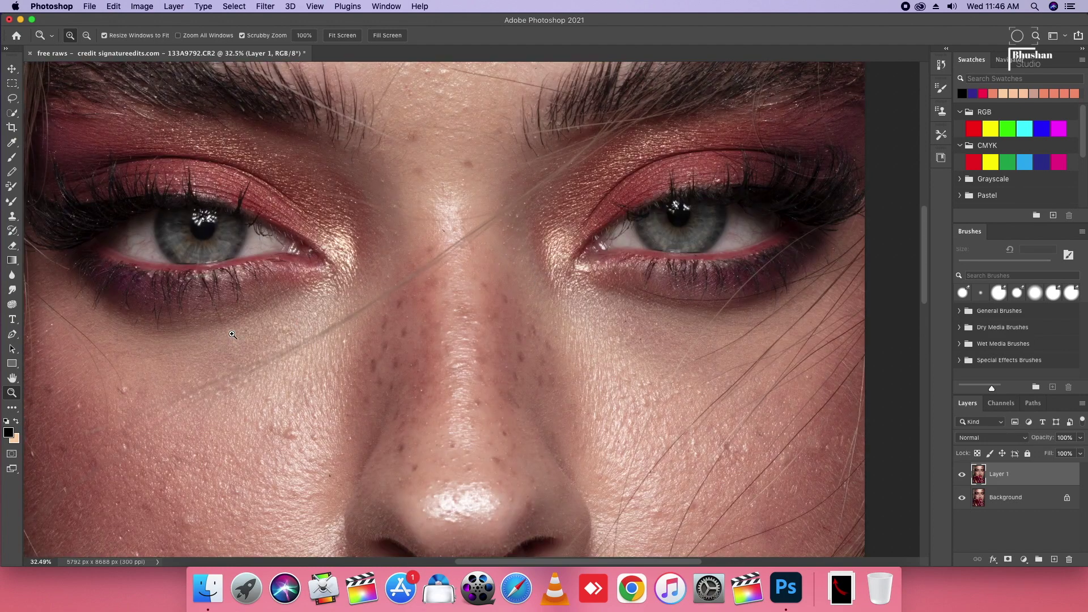
scroll(235, 326, down, 2)
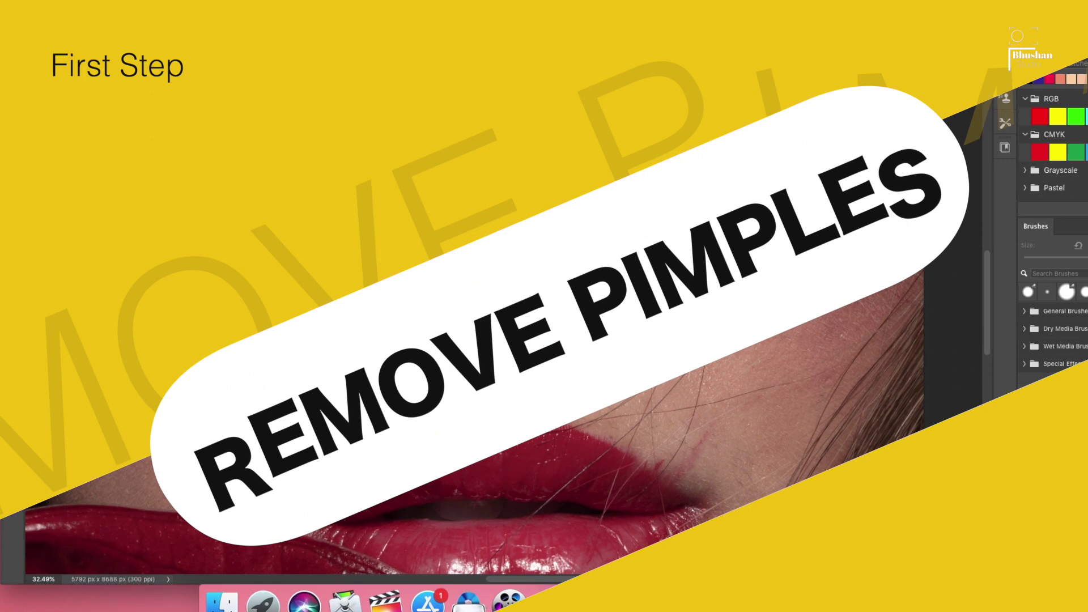
scroll(488, 425, down, 5)
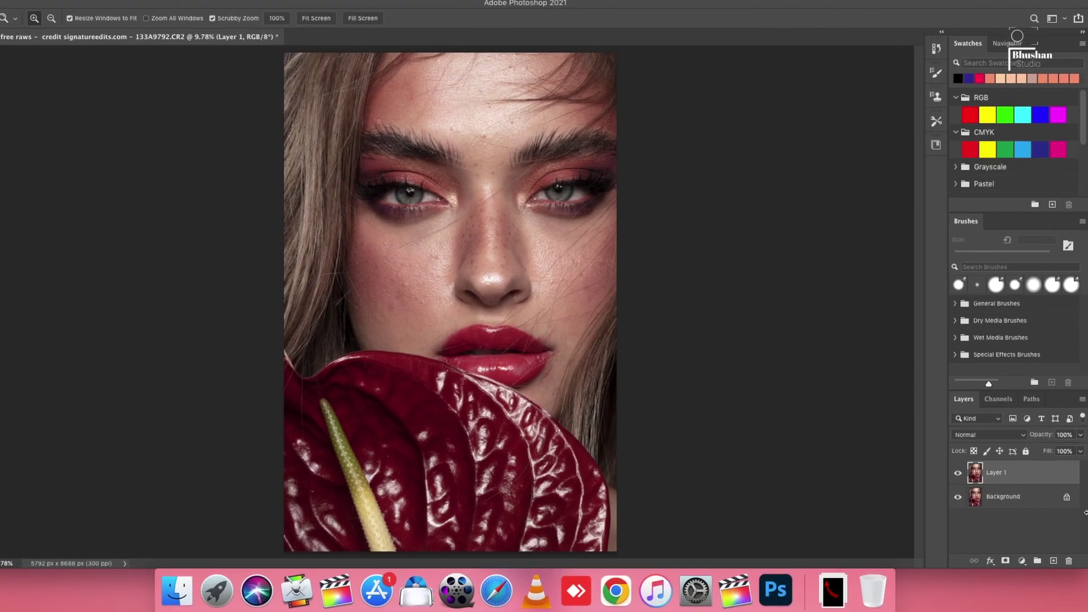
click(1022, 561)
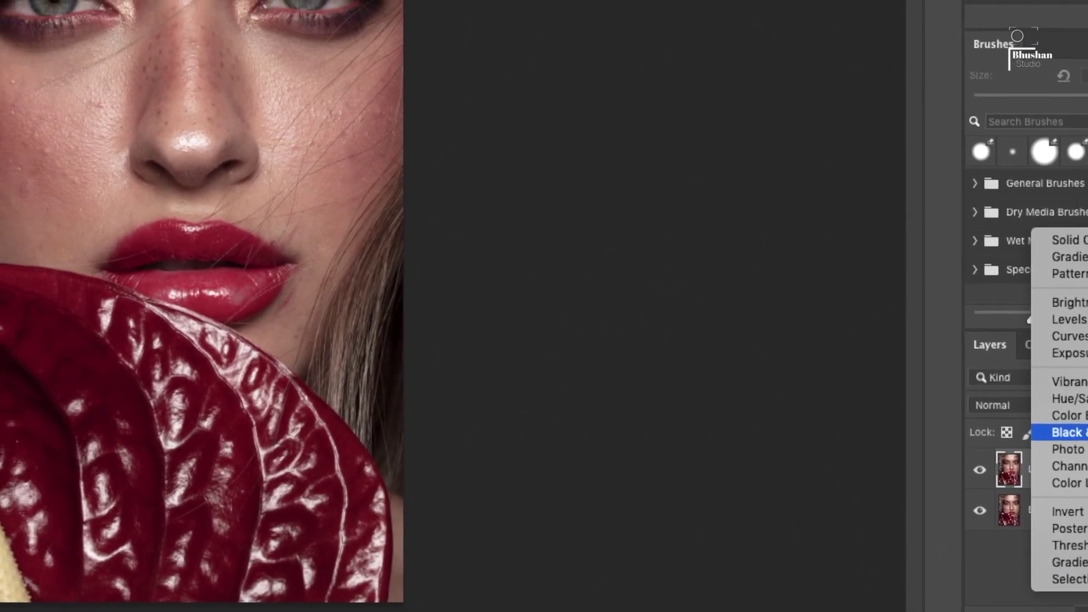
click(1035, 418)
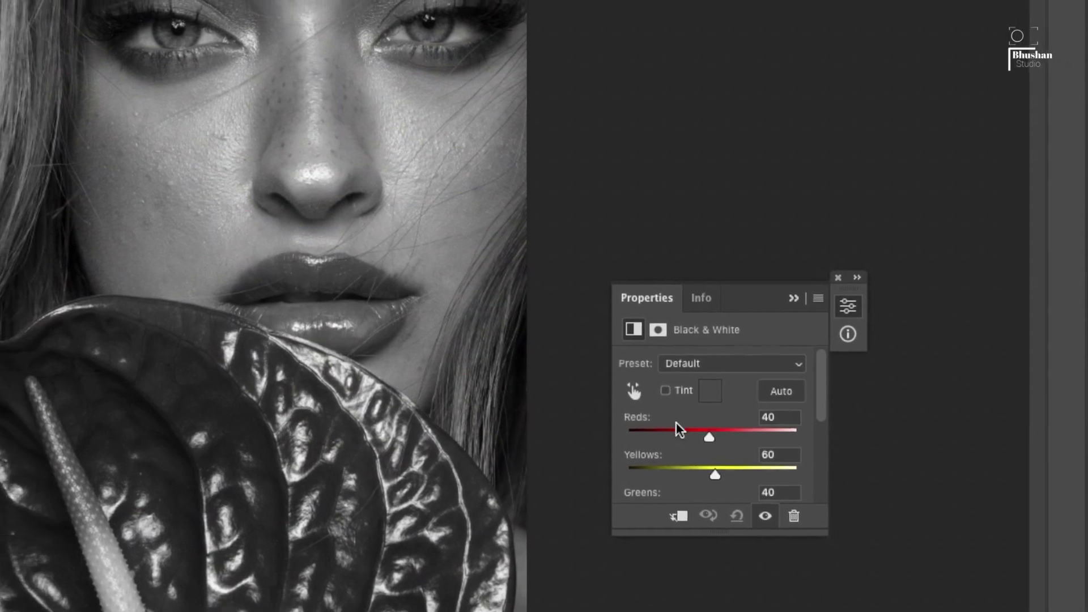
Darken the Reds and pull the Yellows far down to make skin blemishes stand out
drag(652, 422, 635, 423)
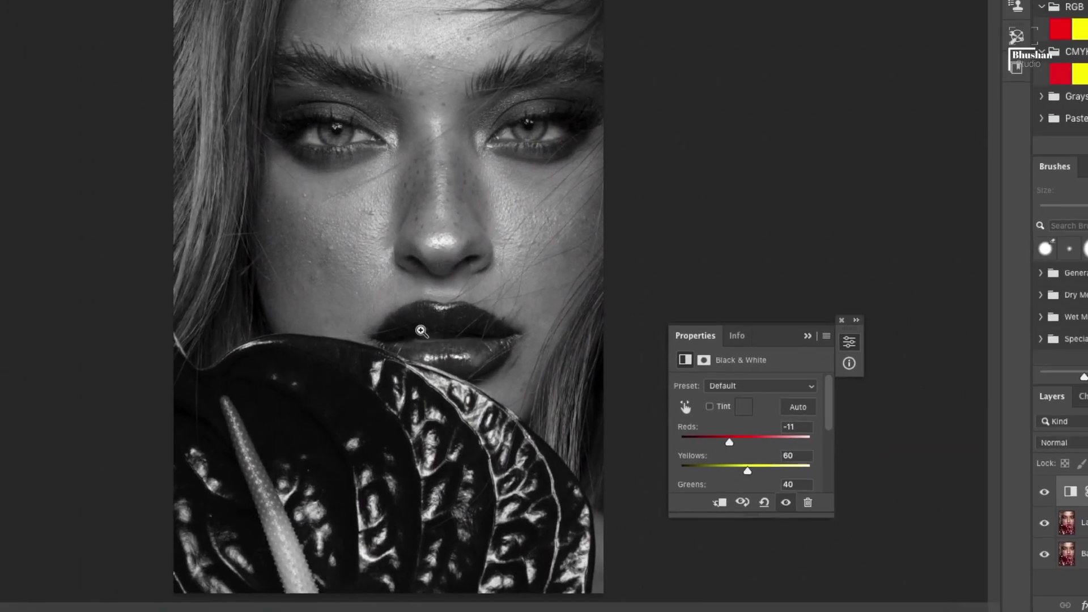
click(581, 333)
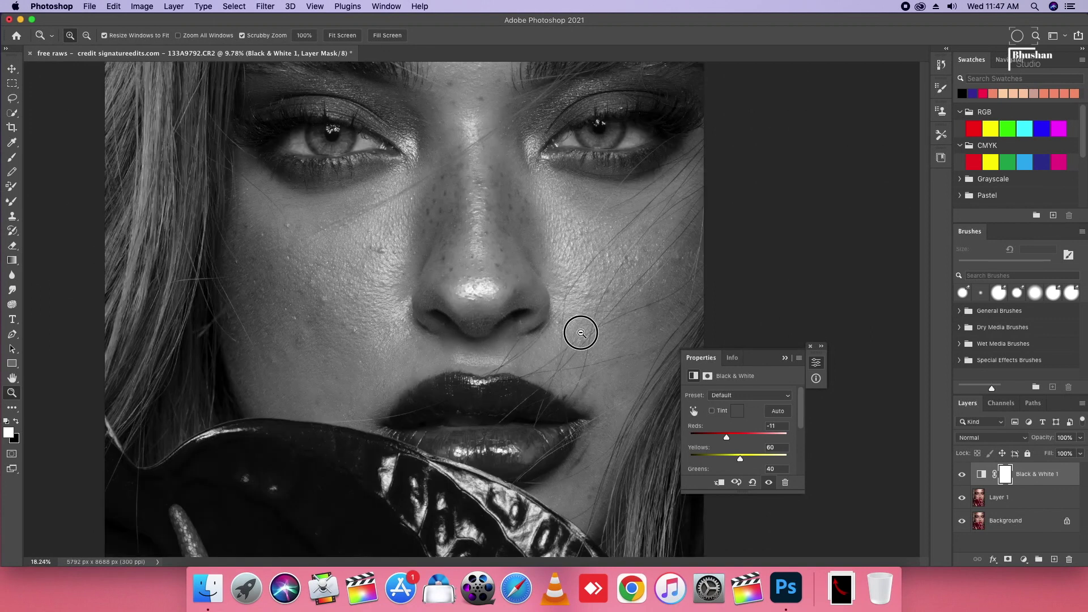
drag(581, 333, 574, 323)
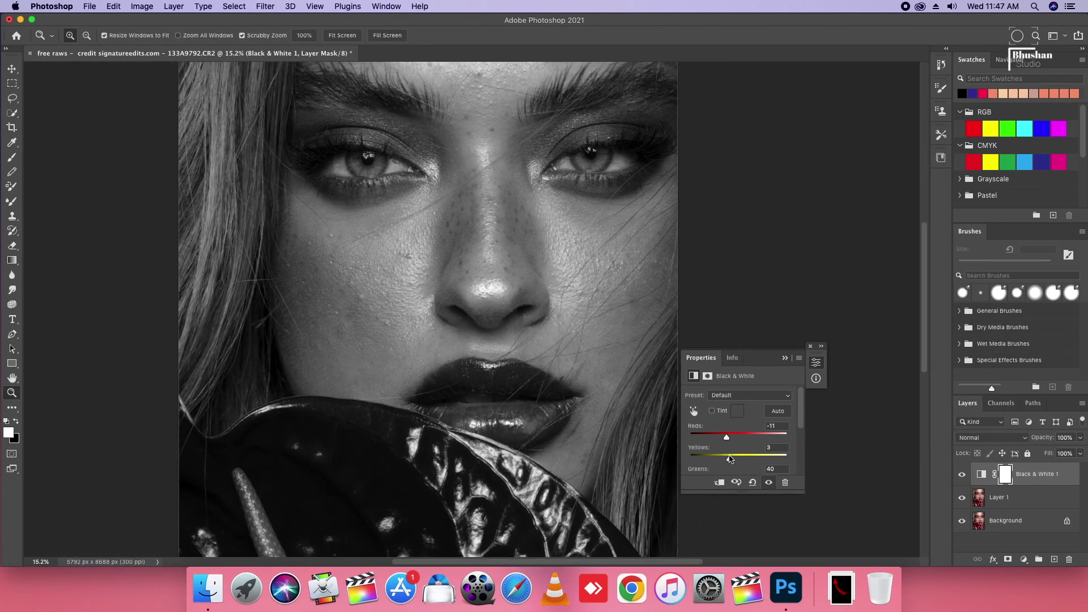
mouse_move(730, 459)
mouse_down()
mouse_move(827, 462)
mouse_move(684, 450)
mouse_move(704, 451)
mouse_up()
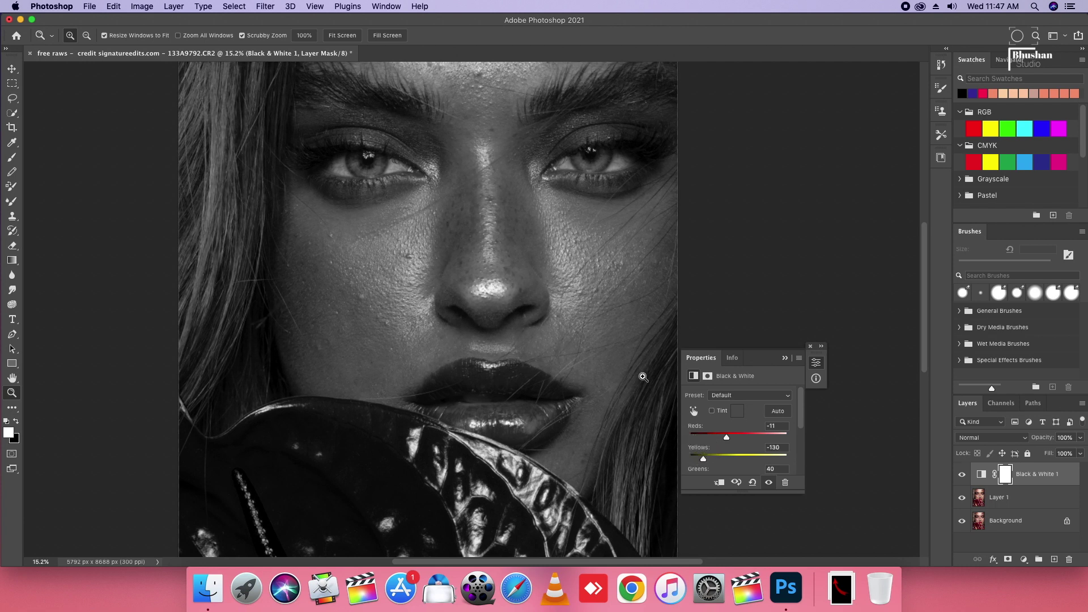
scroll(644, 377, up, 5)
scroll(643, 377, down, 3)
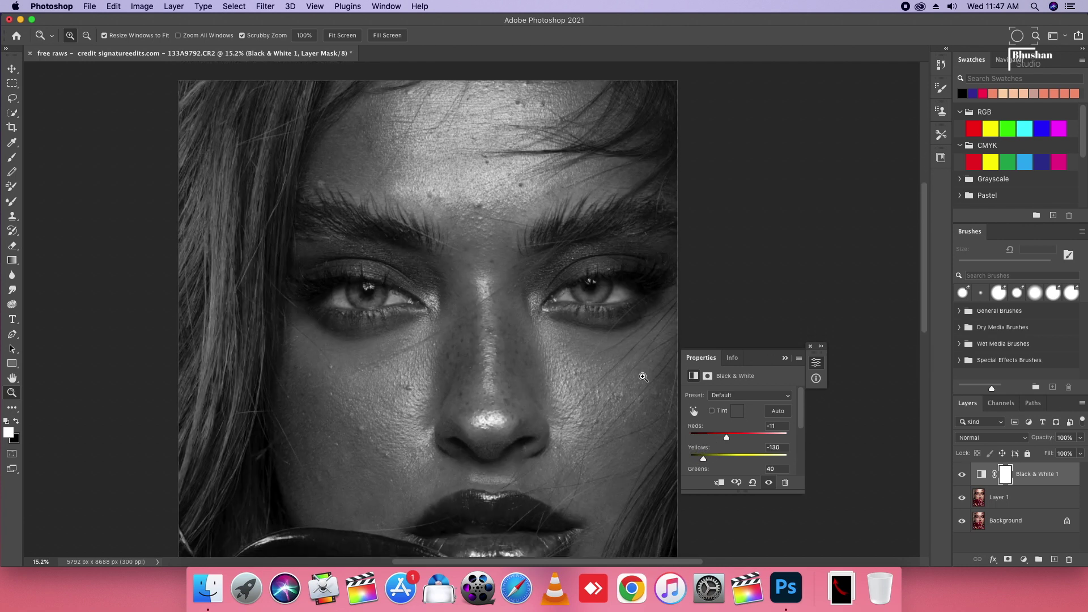
scroll(641, 379, down, 3)
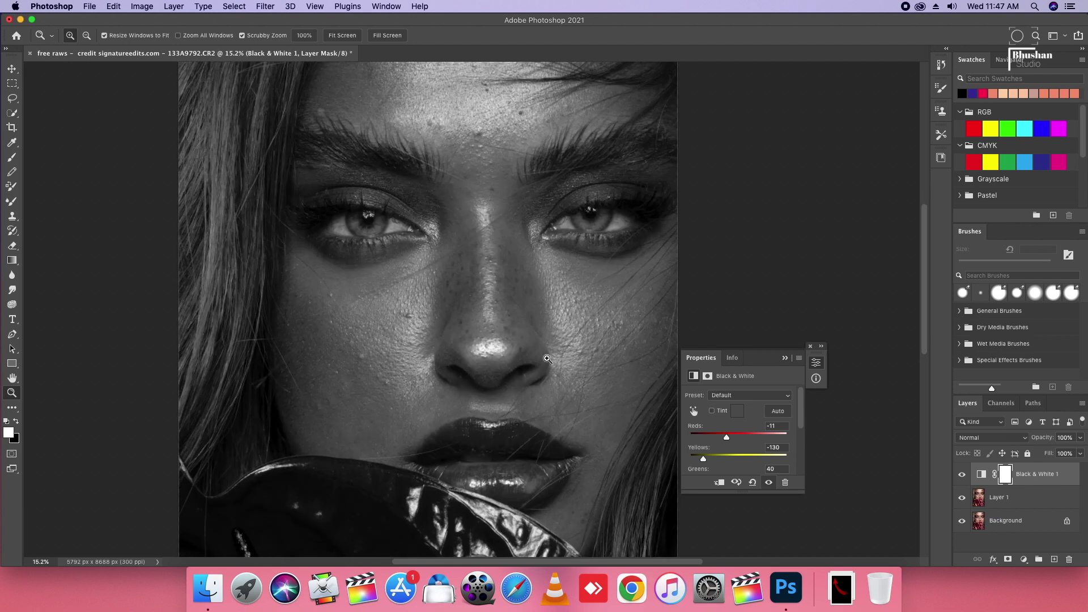
mouse_move(726, 437)
mouse_down()
mouse_move(737, 437)
mouse_move(727, 438)
mouse_up()
Close the Black & White properties and make Layer 1 the active layer
click(810, 346)
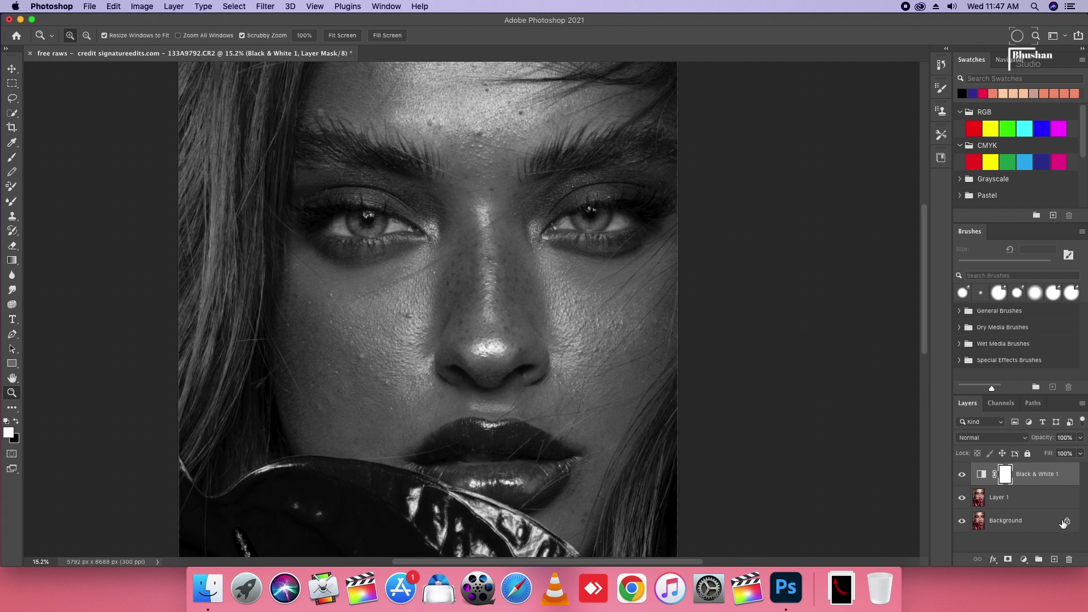
click(1023, 502)
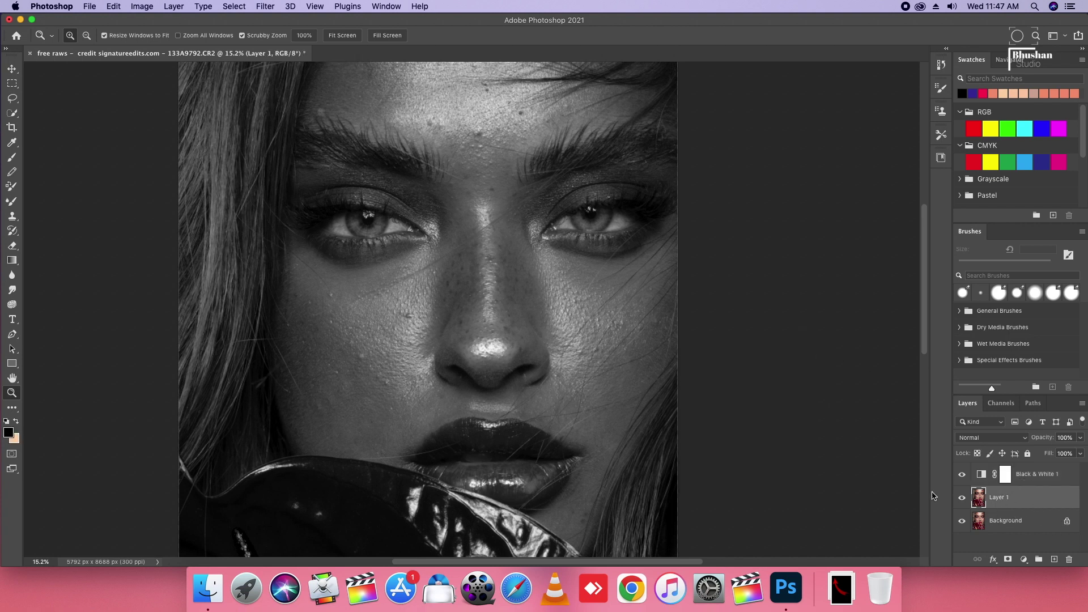
scroll(453, 265, up, 3)
scroll(452, 265, up, 2)
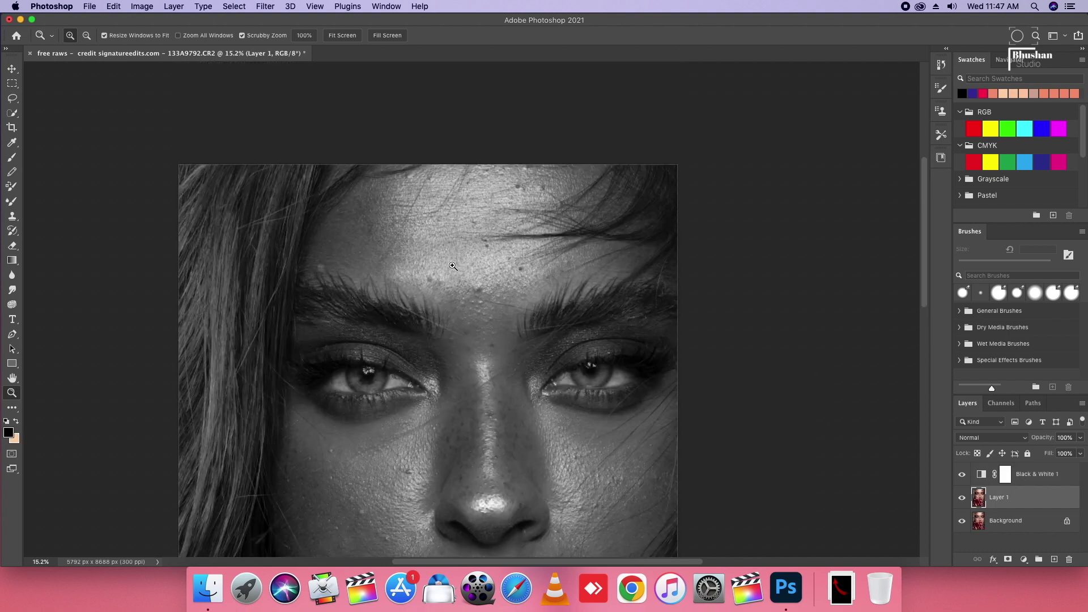
scroll(453, 266, down, 2)
alt+scroll(503, 249, up, 2)
alt+scroll(496, 227, up, 5)
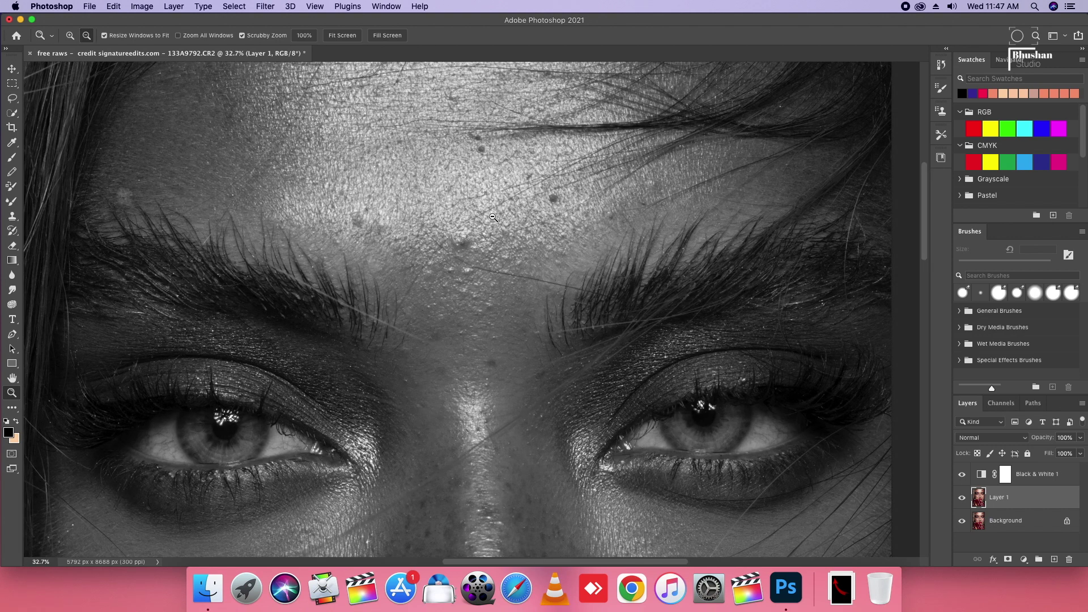
alt+scroll(493, 217, up, 2)
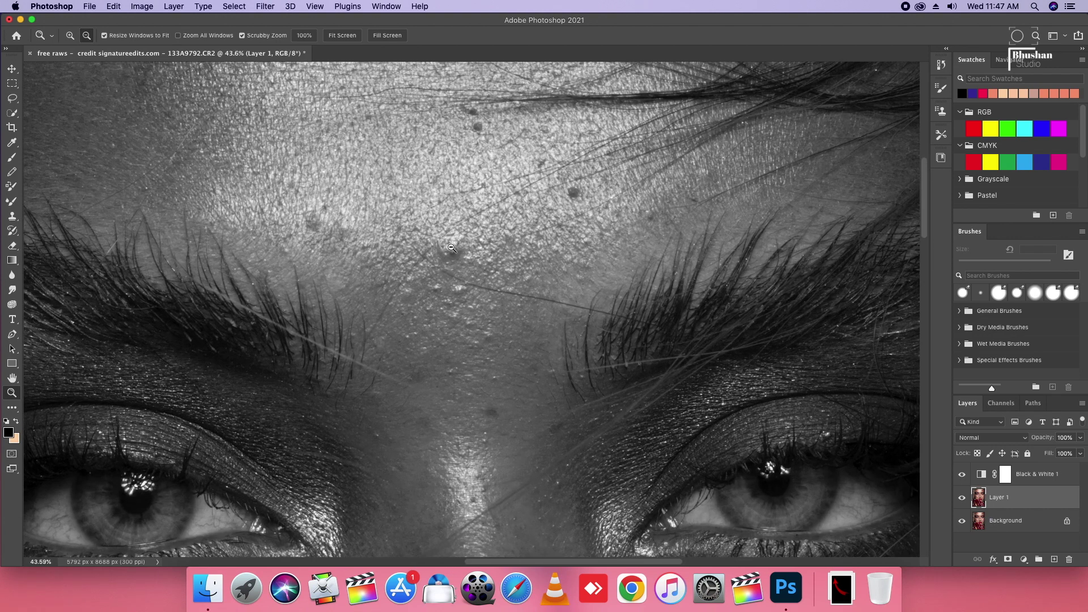
alt+scroll(472, 290, down, 3)
alt+scroll(471, 290, down, 3)
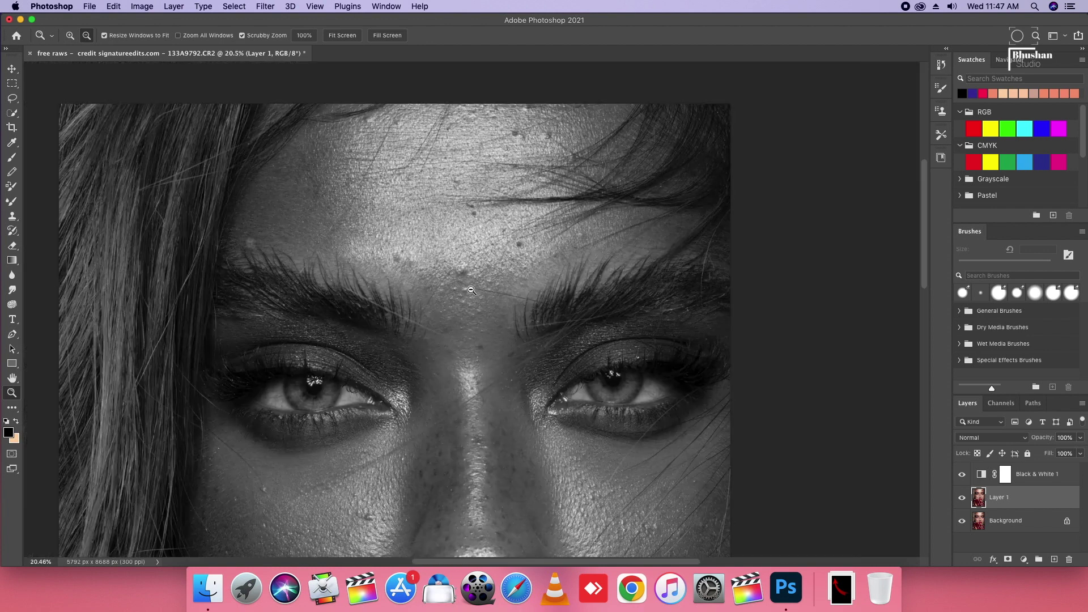
scroll(368, 458, down, 2)
scroll(367, 458, down, 2)
alt+scroll(362, 462, up, 2)
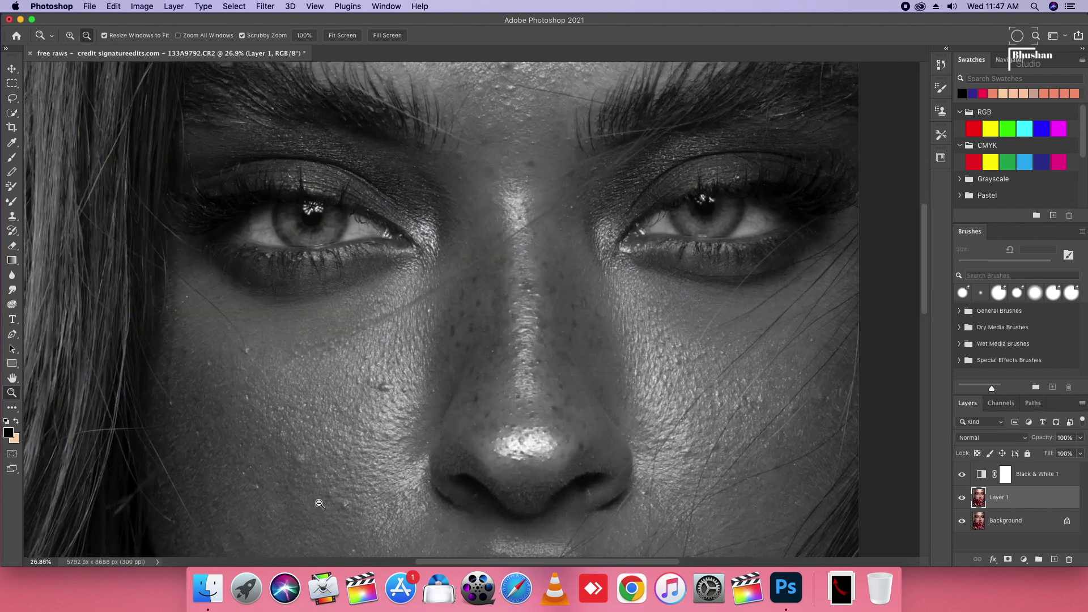
alt+scroll(346, 479, up, 2)
alt+scroll(323, 499, up, 1)
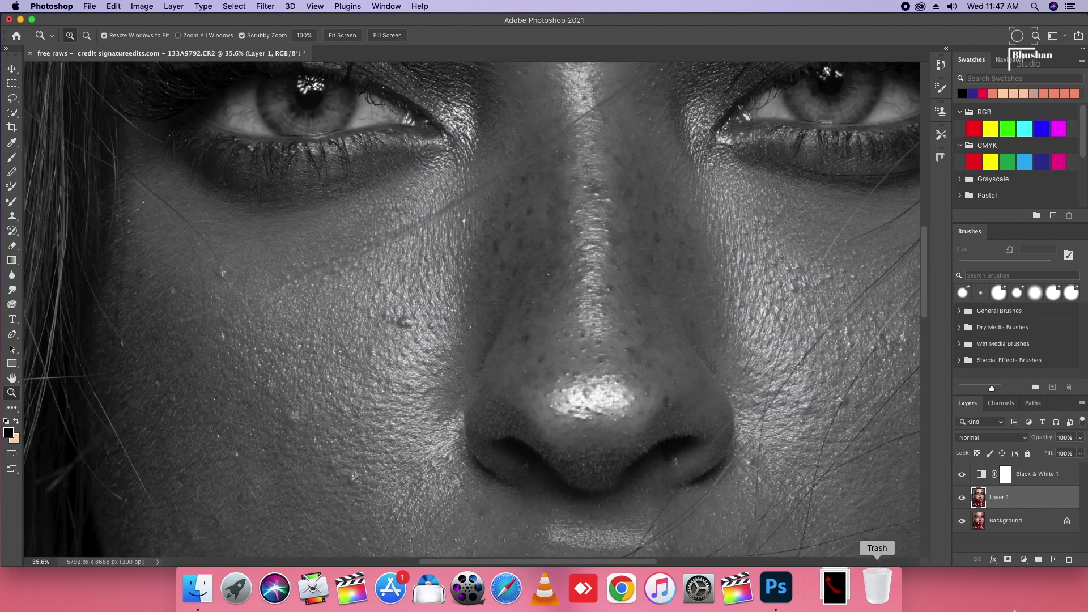
Toggle the Black & White layer off and on, zoom out, and show the extra hidden tools
click(964, 476)
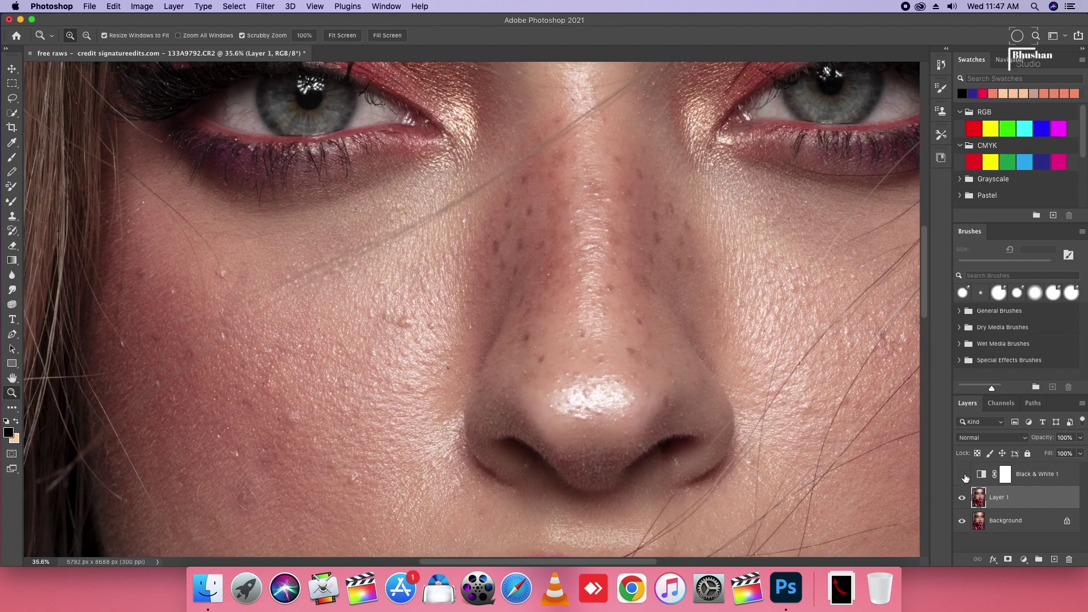
click(962, 475)
drag(311, 336, 2, 342)
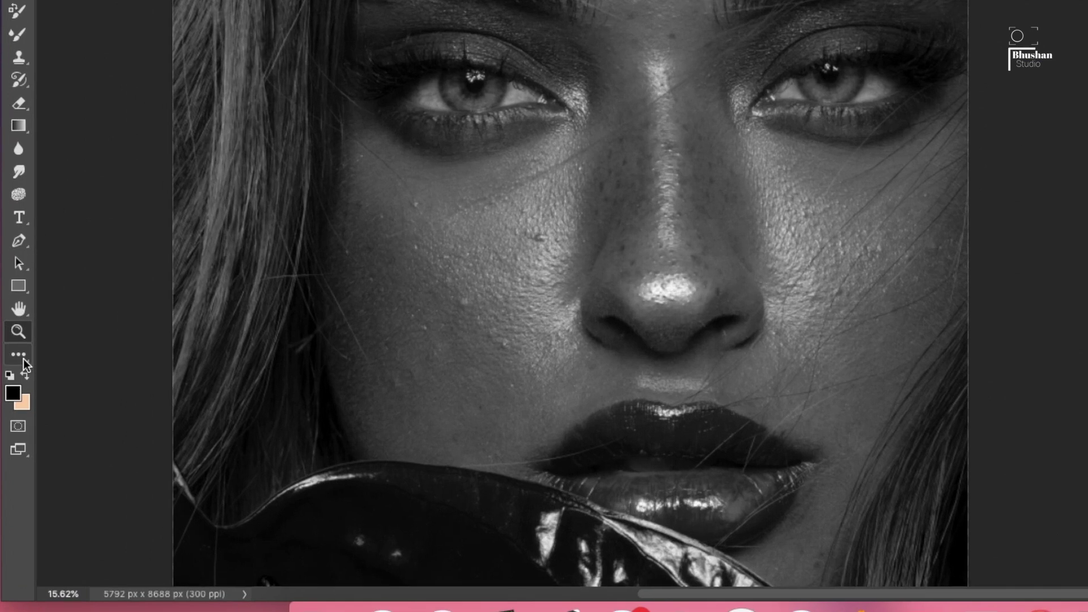
click(12, 408)
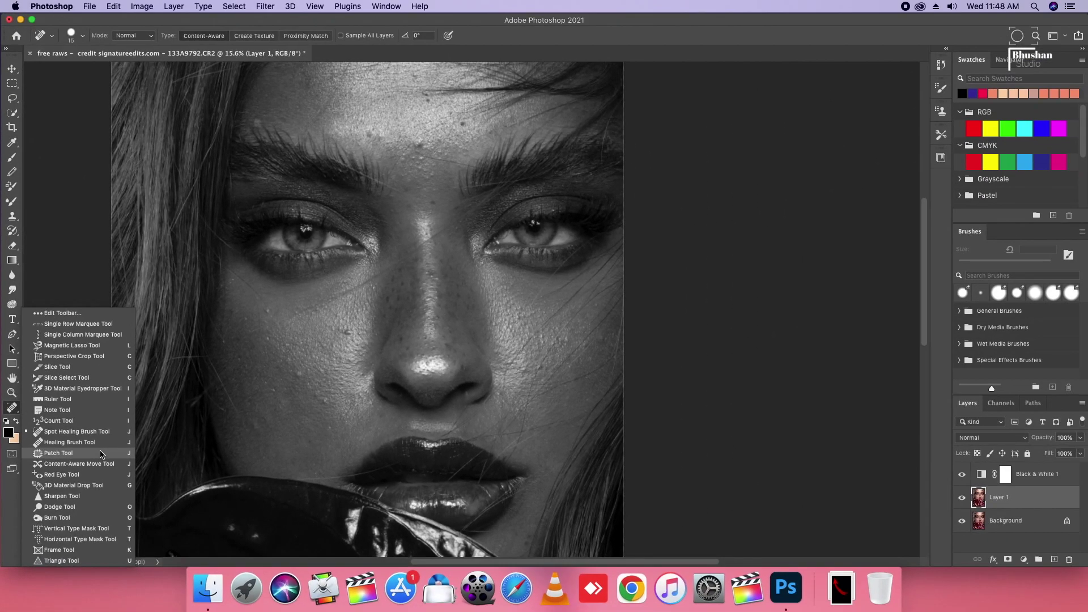
With the Patch Tool, patch a blemish on the cheek and deselect
click(101, 454)
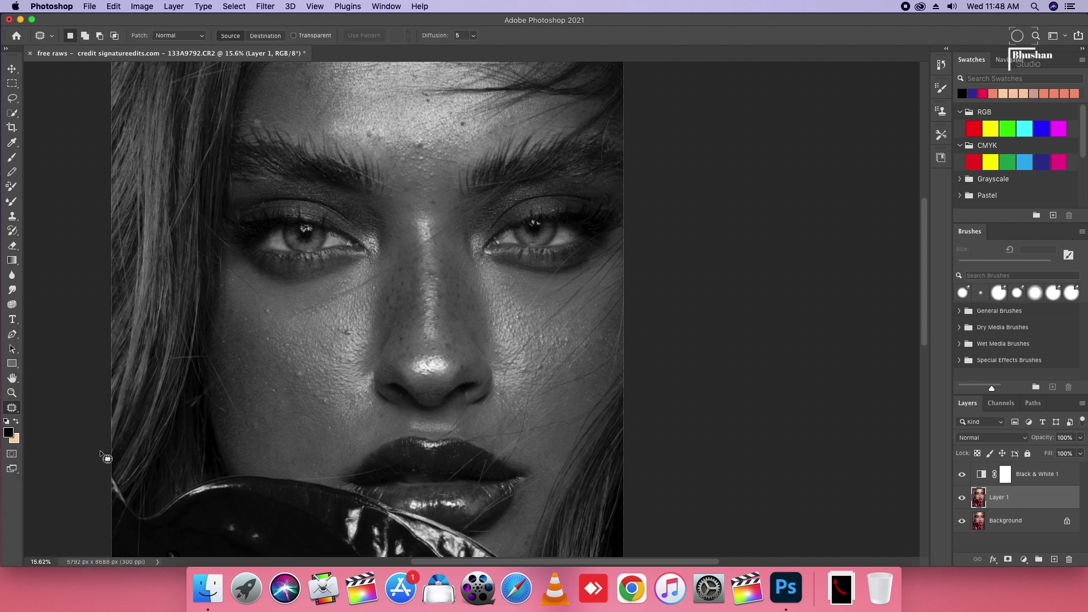
scroll(317, 348, up, 5)
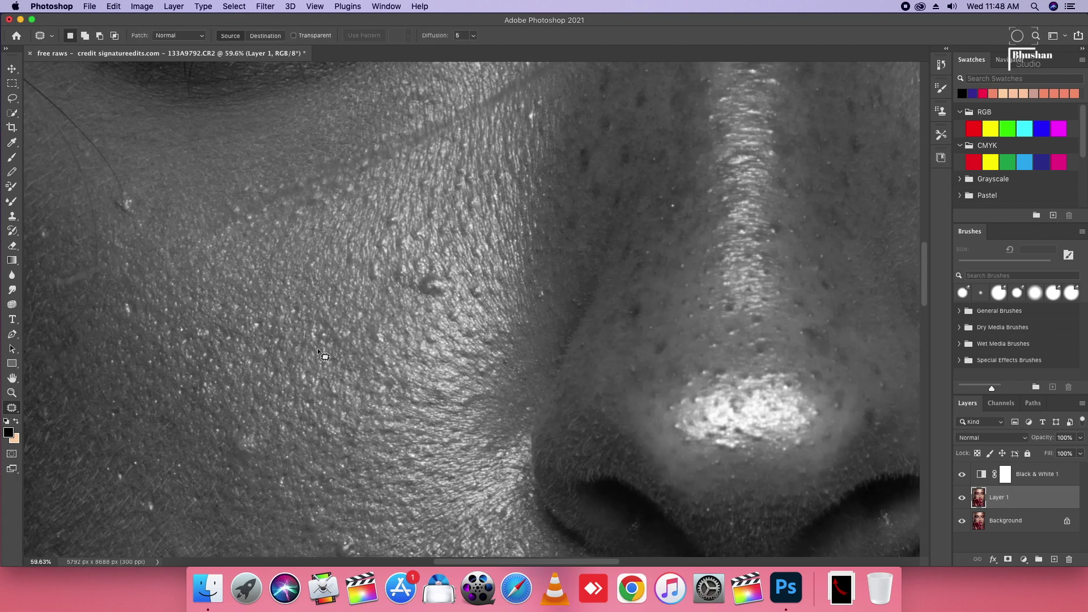
mouse_move(444, 273)
mouse_down()
mouse_move(420, 291)
mouse_move(437, 298)
mouse_move(435, 276)
mouse_up()
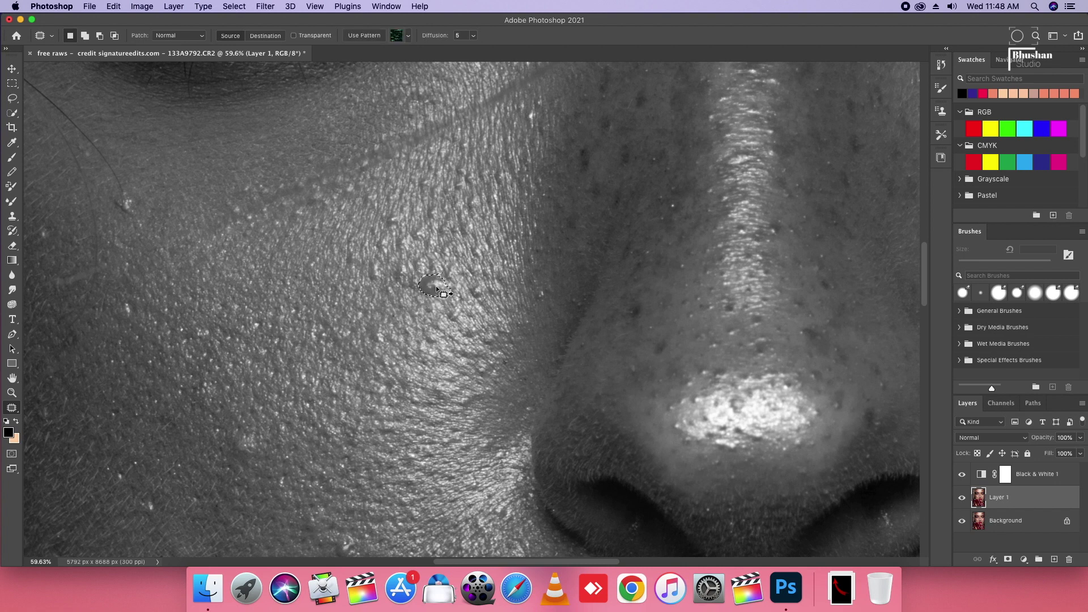
click(406, 316)
Compare Layer 1 against the original, then patch another cheek blemish and deselect
click(961, 497)
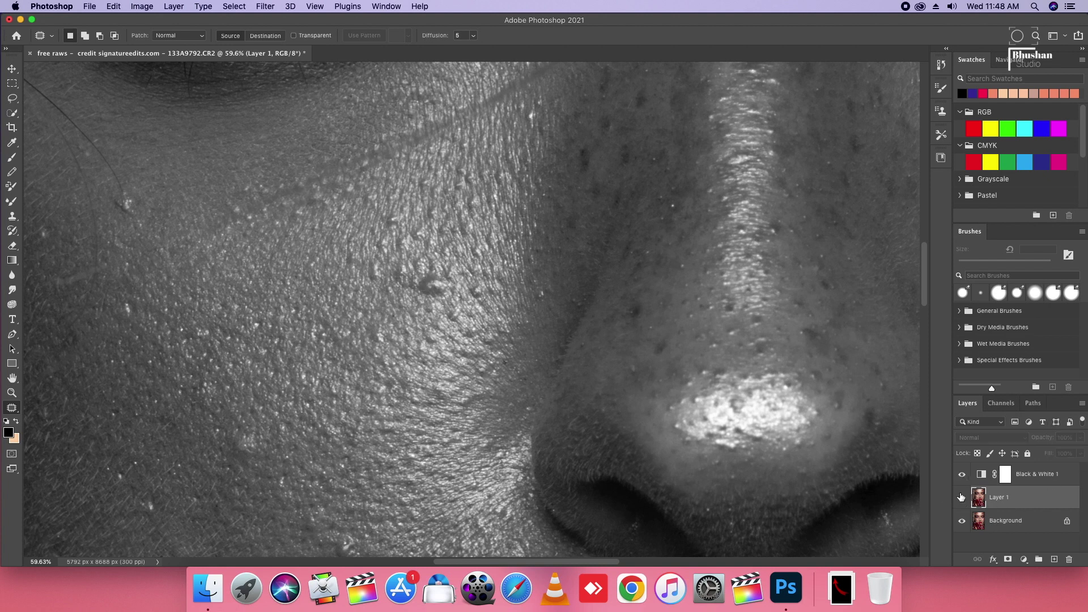
click(961, 497)
click(961, 497)
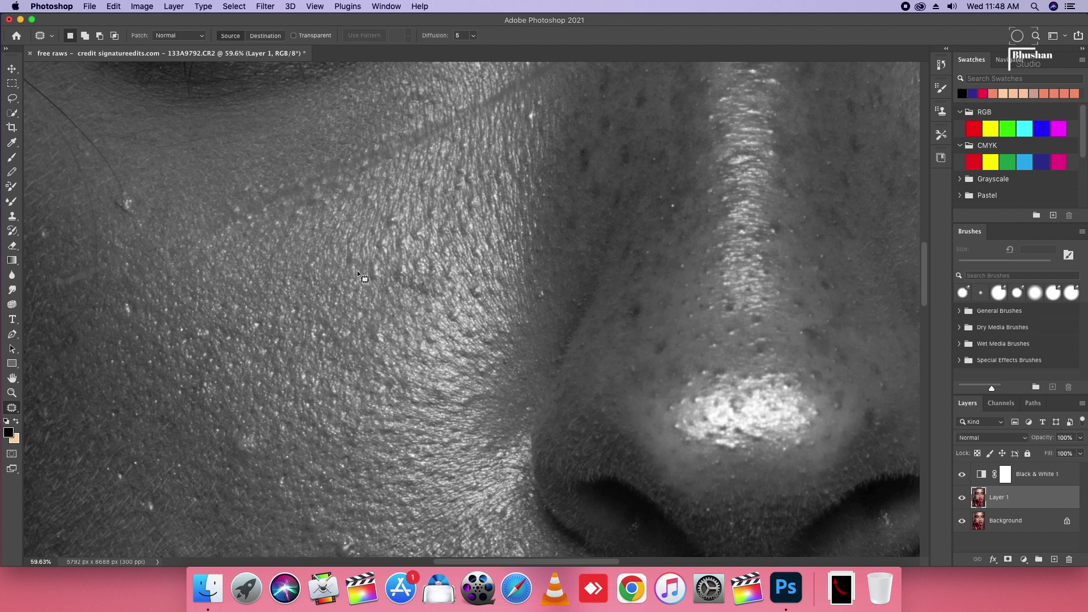
scroll(448, 287, down, 3)
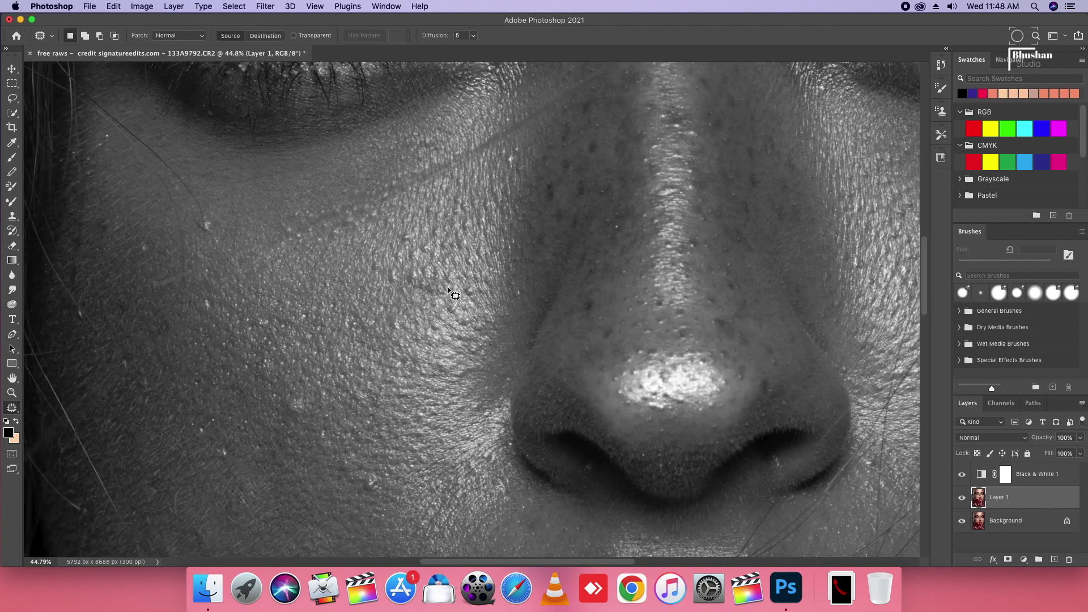
scroll(266, 261, down, 2)
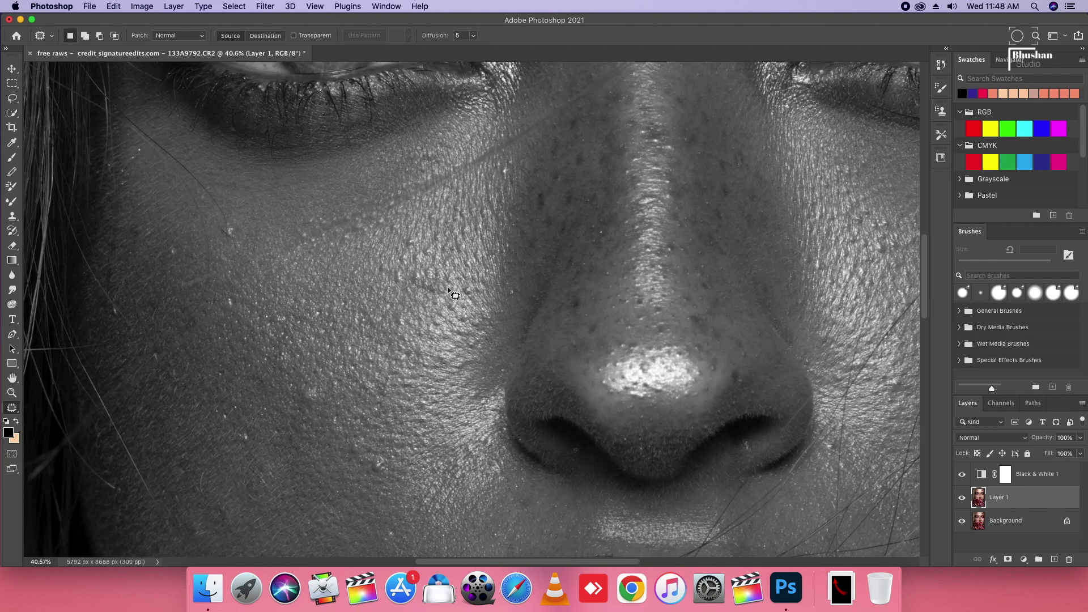
scroll(159, 241, up, 5)
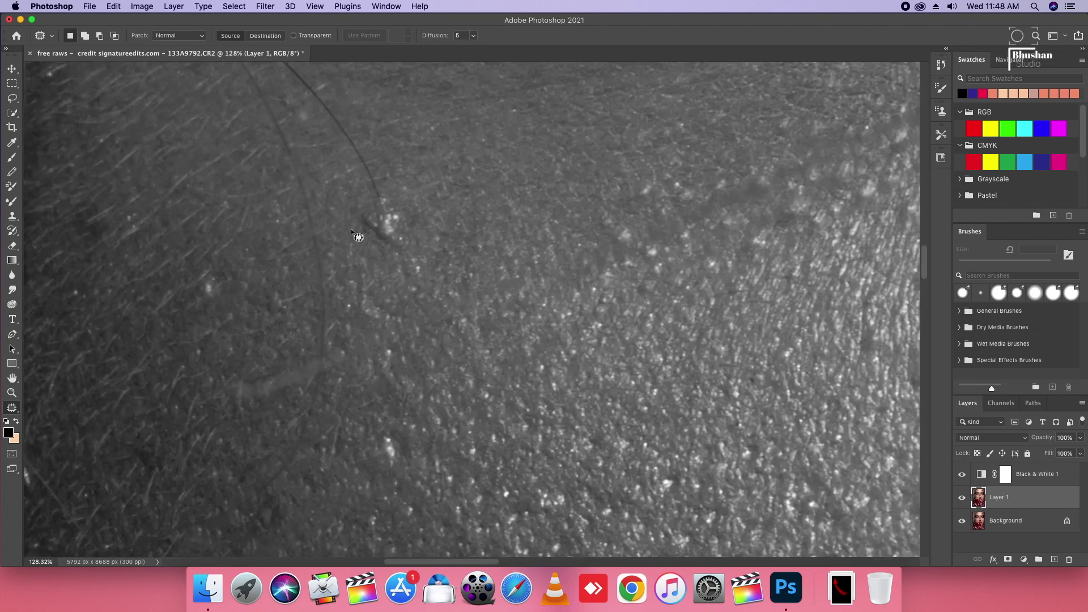
mouse_move(384, 210)
mouse_down()
mouse_move(357, 216)
mouse_move(427, 212)
mouse_up()
key(ctrl+d)
With the Spot Healing Brush, heal several blemishes on the cheek
right_click(18, 410)
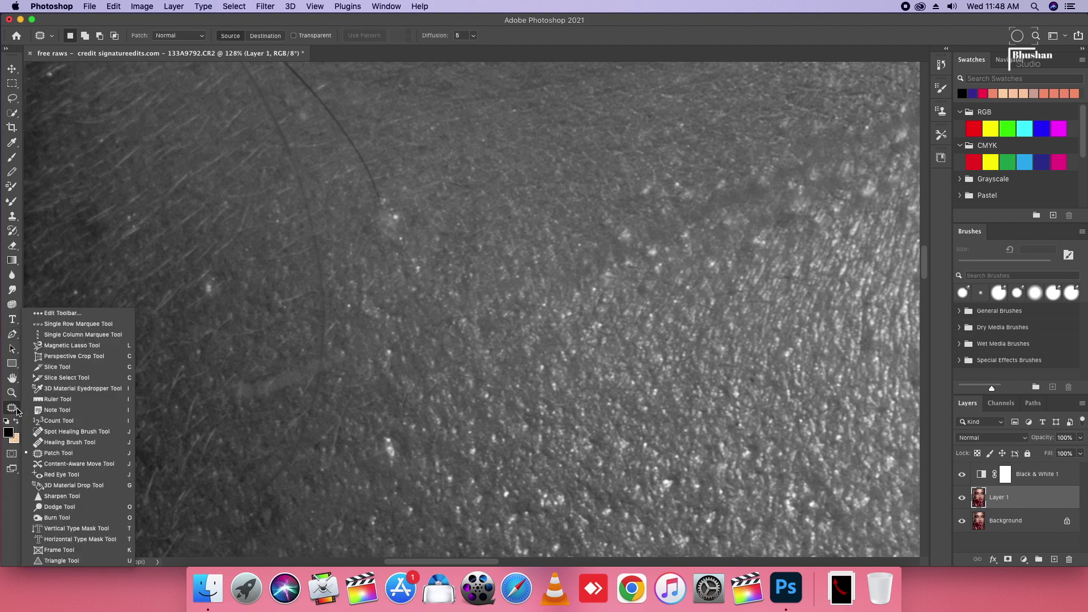
click(81, 434)
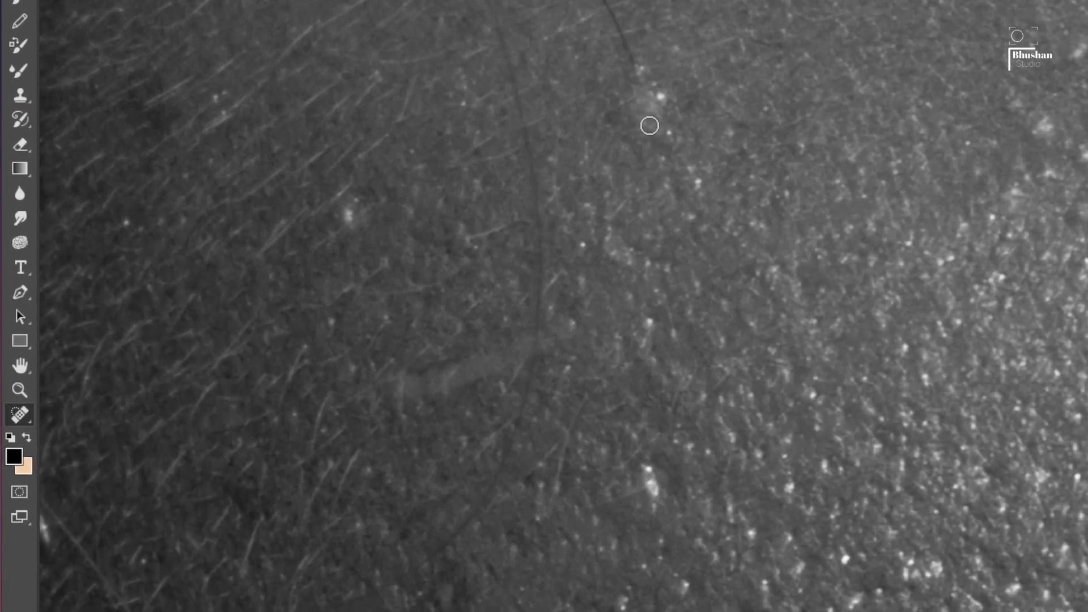
drag(661, 92, 705, 123)
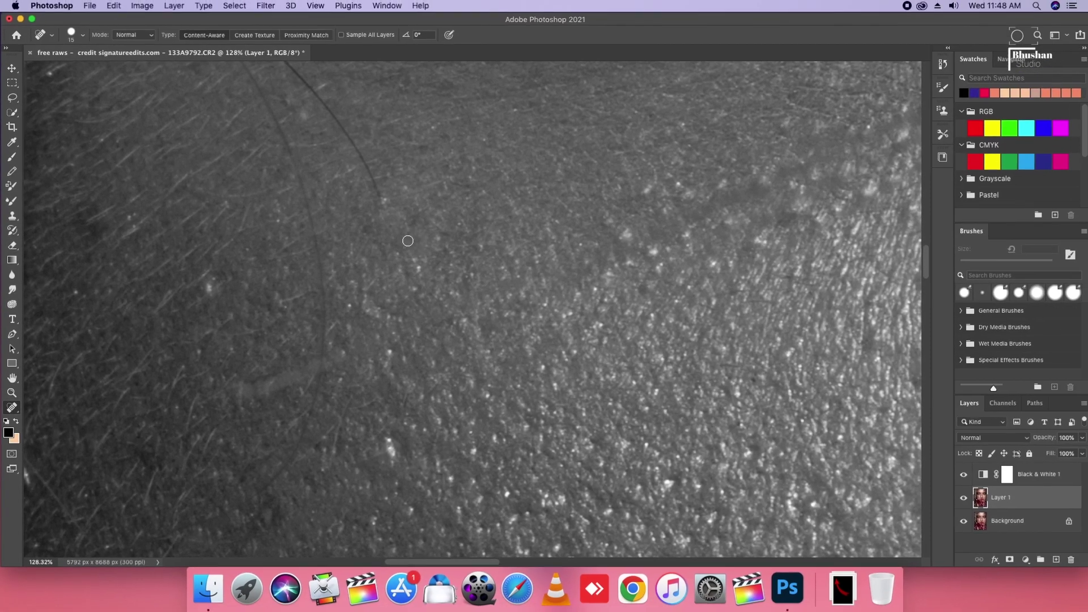
click(642, 240)
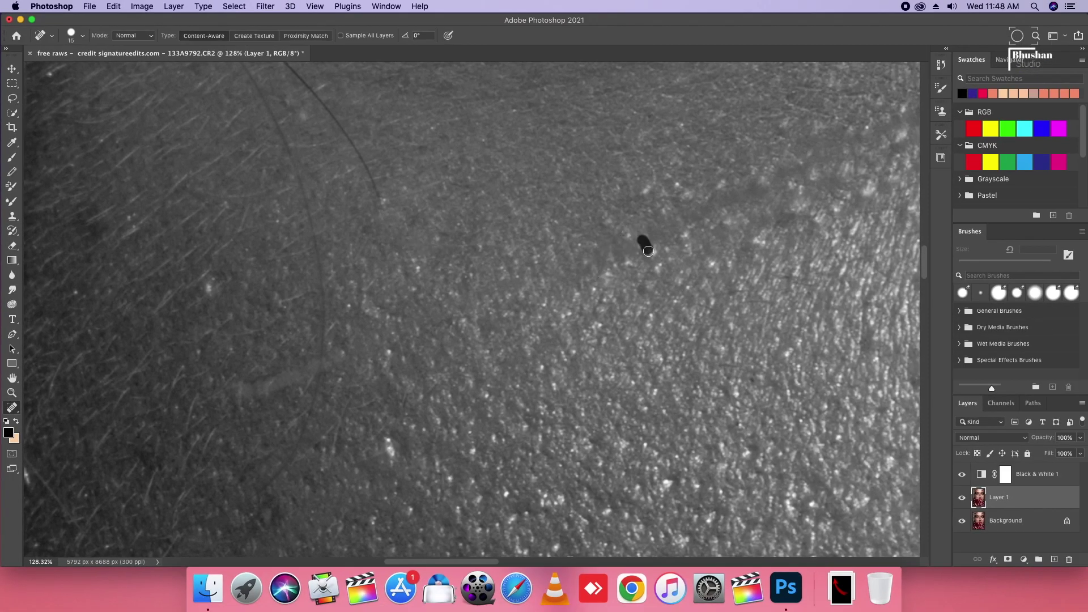
drag(651, 250, 672, 282)
click(418, 436)
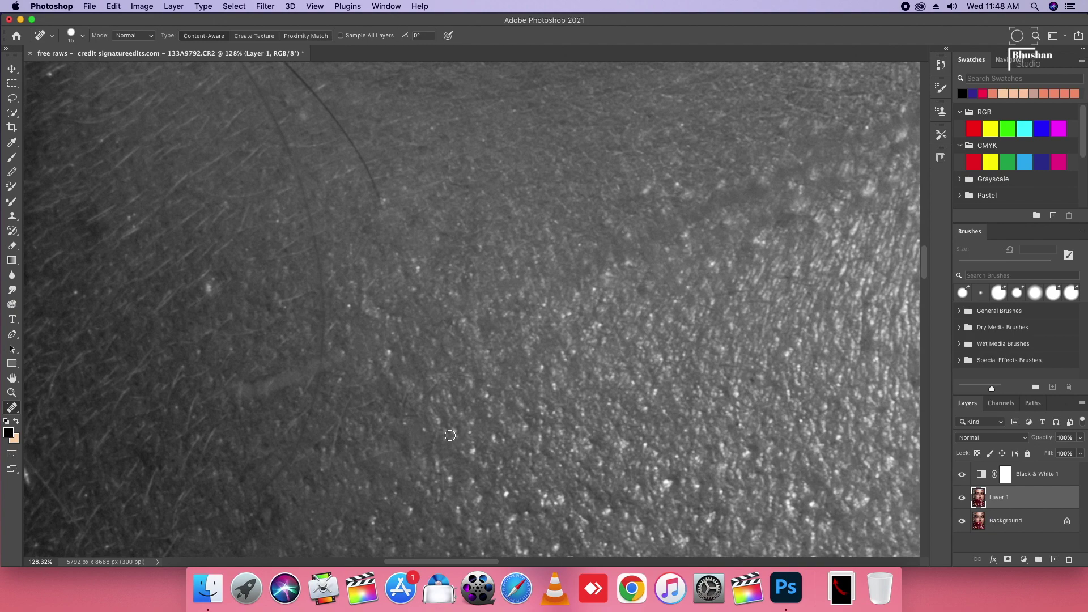
Enlarge the healing brush and heal a spot on the nose
alt+scroll(450, 435, down, 5)
right_click(646, 255)
key(Return)
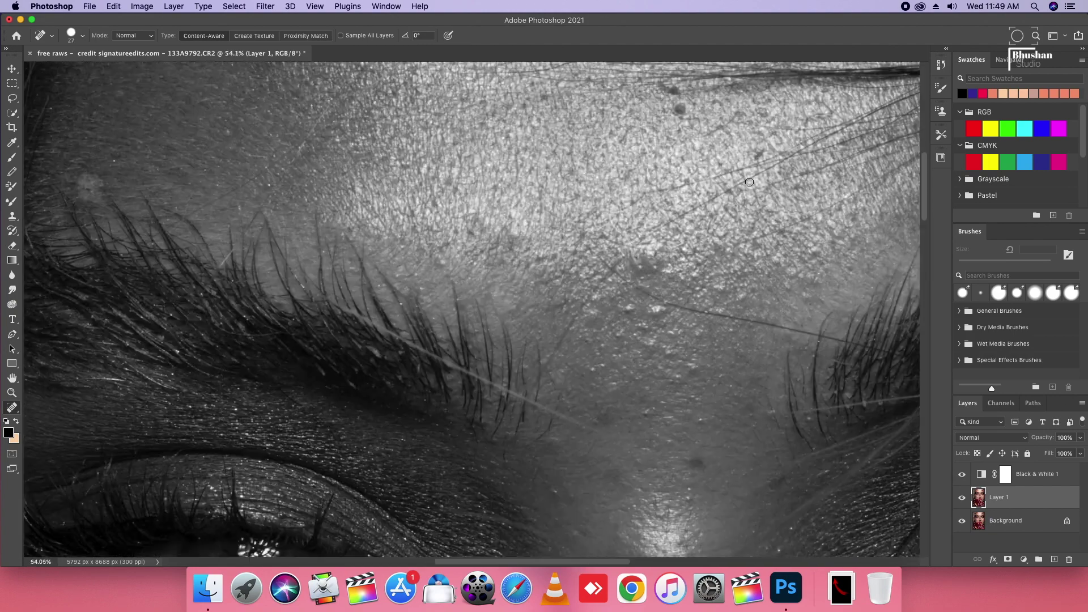
scroll(749, 181, up, 3)
drag(488, 332, 513, 335)
alt+scroll(510, 340, down, 3)
scroll(604, 188, down, 10)
click(586, 347)
Heal two blemishes on the forehead
alt+scroll(567, 198, up, 2)
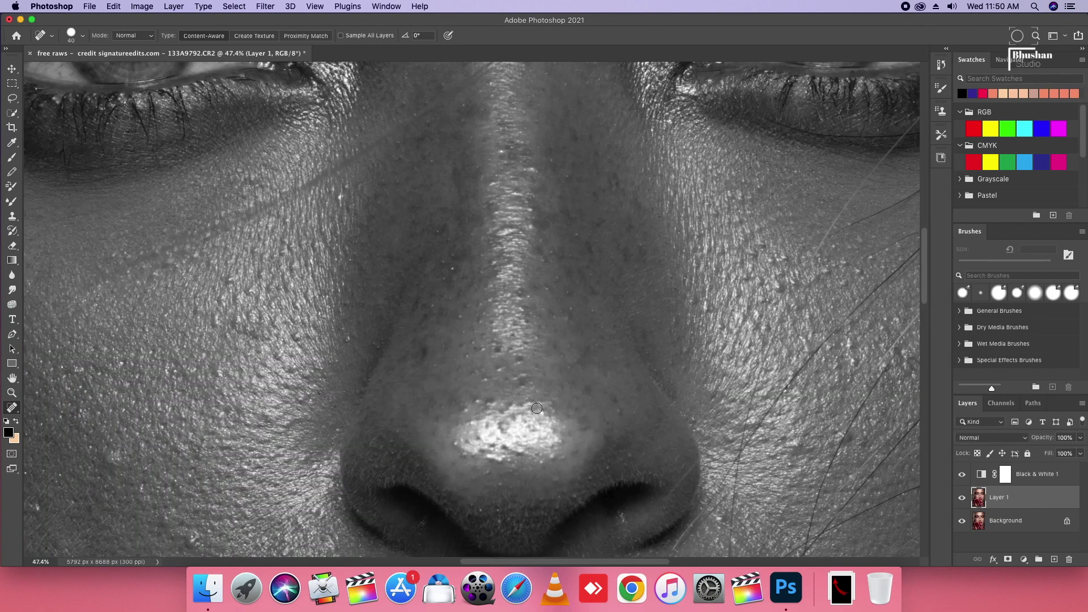
alt+scroll(536, 409, down, 5)
alt+scroll(331, 290, up, 1)
alt+scroll(331, 289, up, 1)
alt+scroll(331, 289, up, 1)
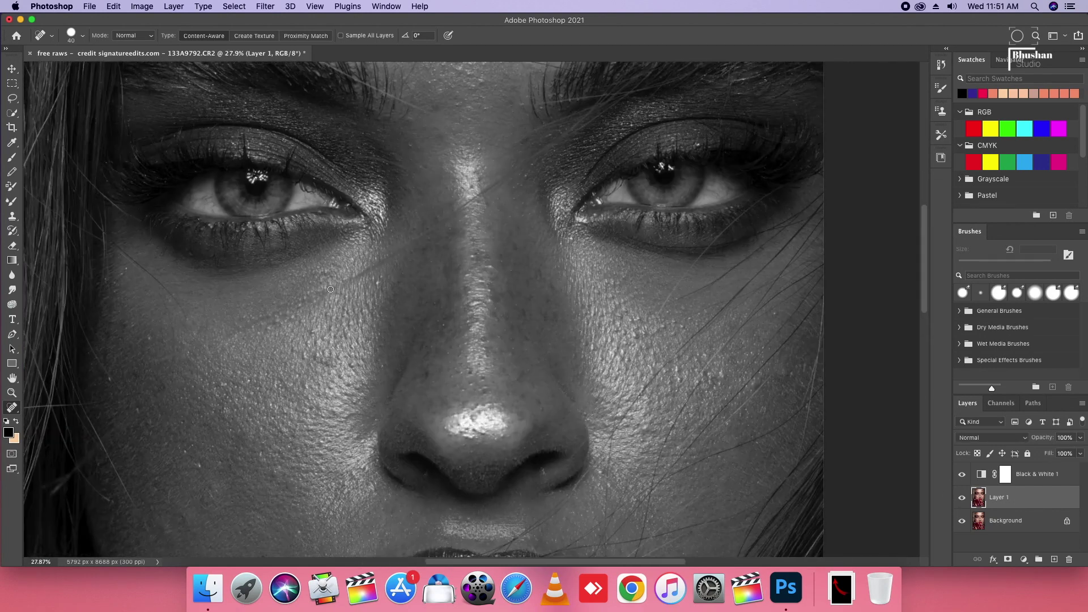
alt+scroll(363, 296, down, 1)
scroll(364, 295, up, 5)
drag(471, 236, 483, 234)
scroll(510, 283, down, 5)
scroll(533, 337, down, 2)
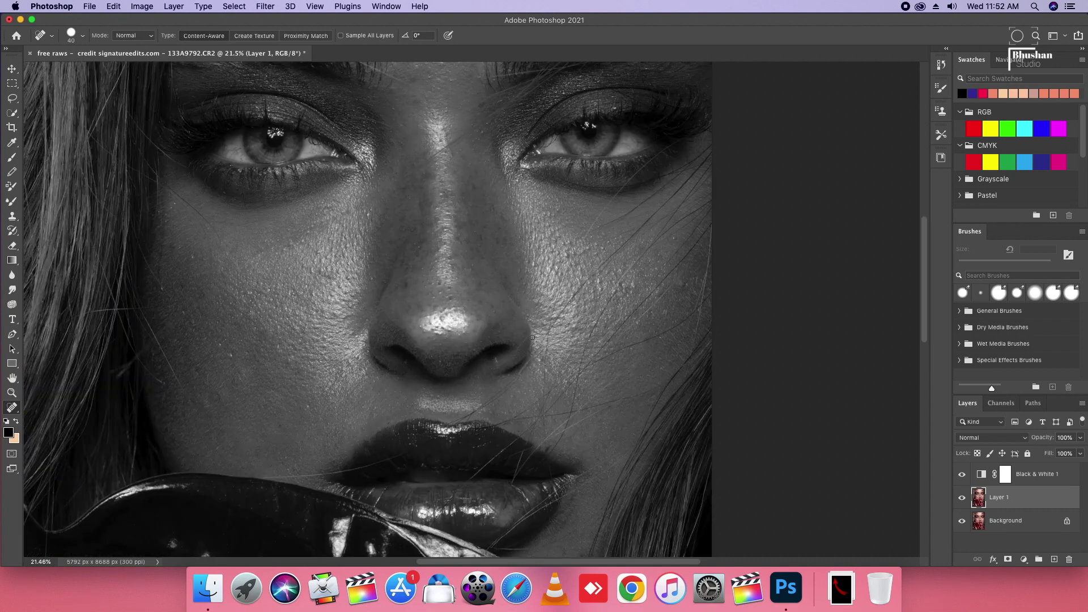
scroll(400, 287, up, 2)
scroll(481, 206, up, 2)
scroll(528, 277, down, 5)
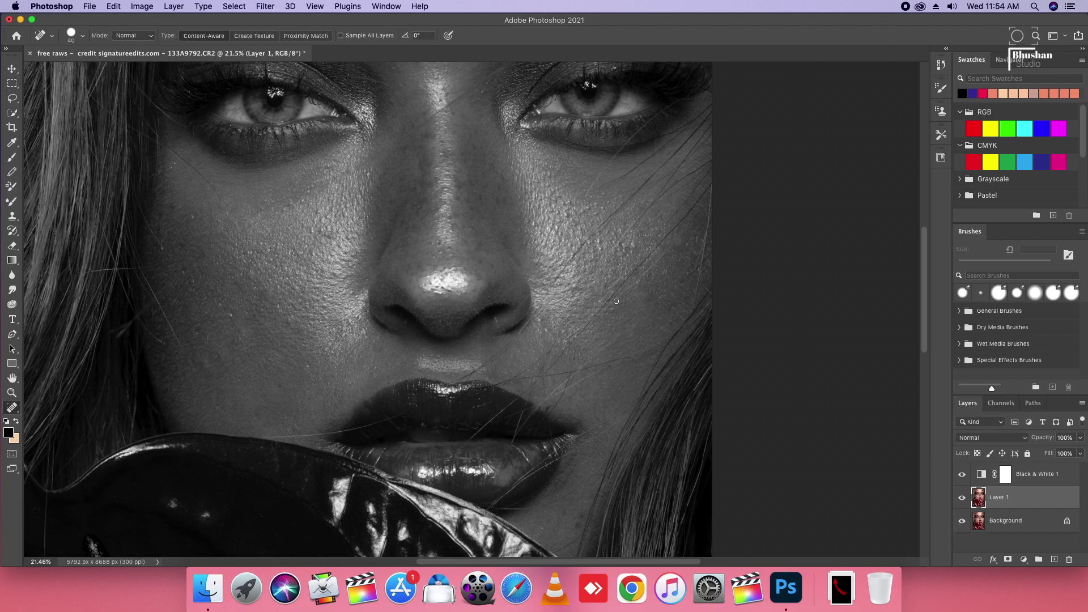
scroll(602, 362, down, 2)
scroll(623, 352, up, 5)
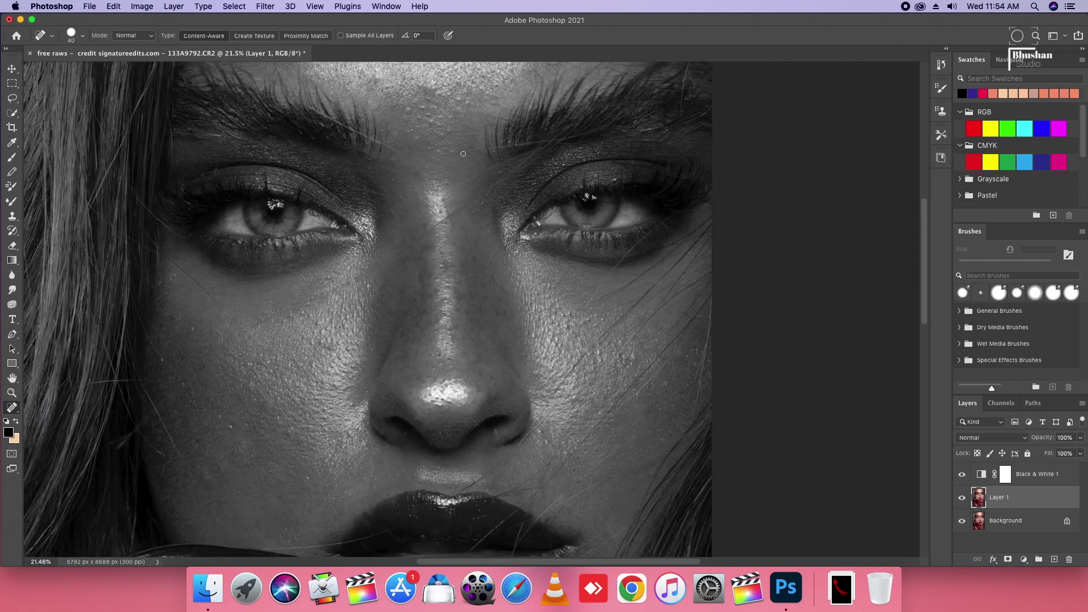
scroll(698, 315, down, 2)
scroll(698, 316, up, 3)
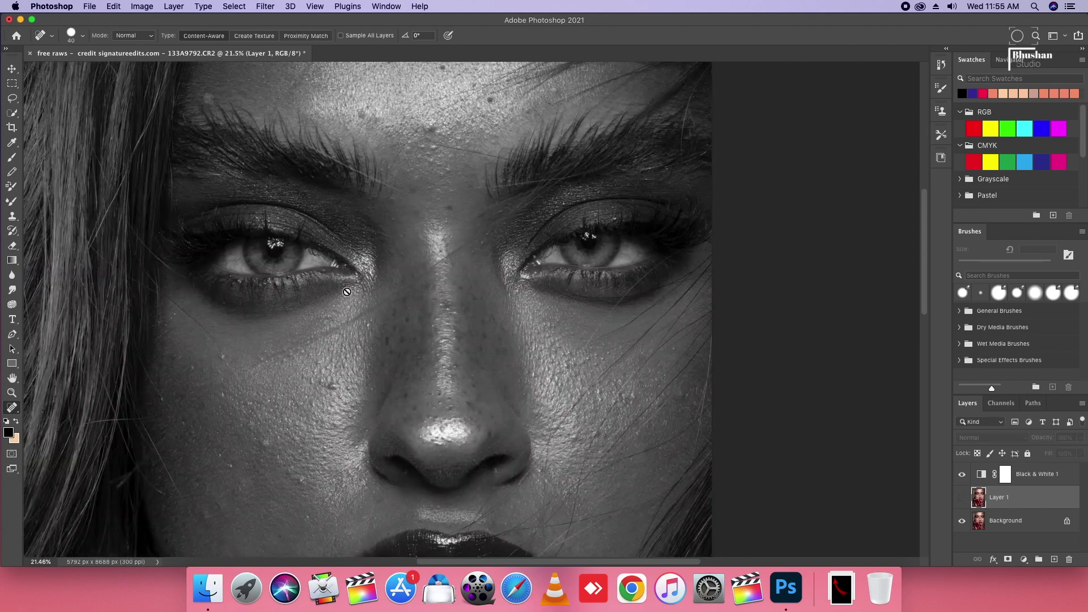
scroll(434, 279, up, 2)
click(432, 279)
Heal one more cheek blemish, fit the portrait on screen, and hide Black & White 1
scroll(380, 270, down, 3)
drag(319, 367, 325, 372)
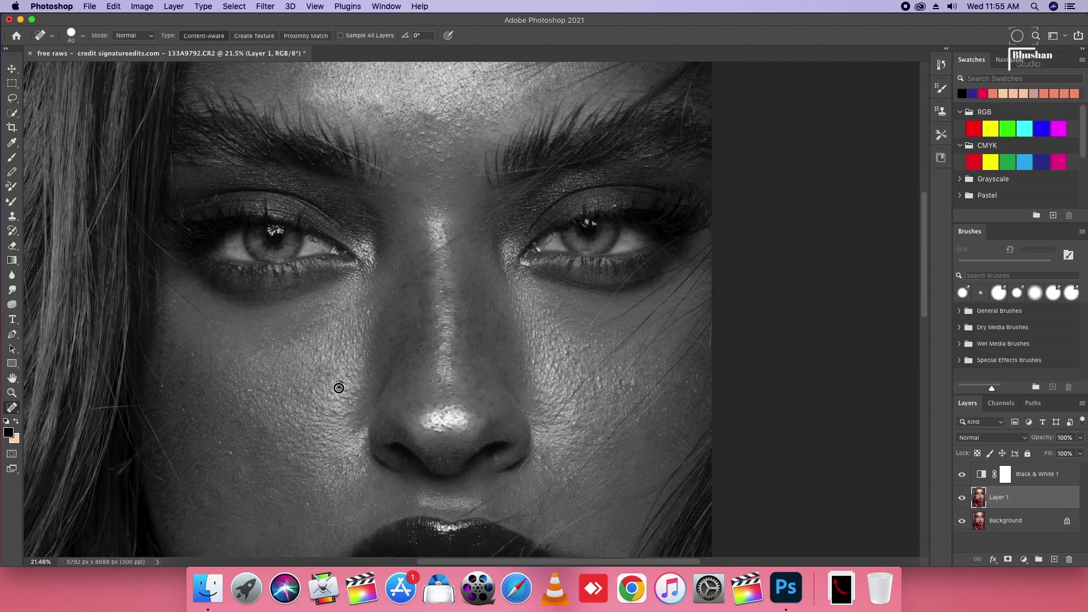
scroll(606, 296, down, 2)
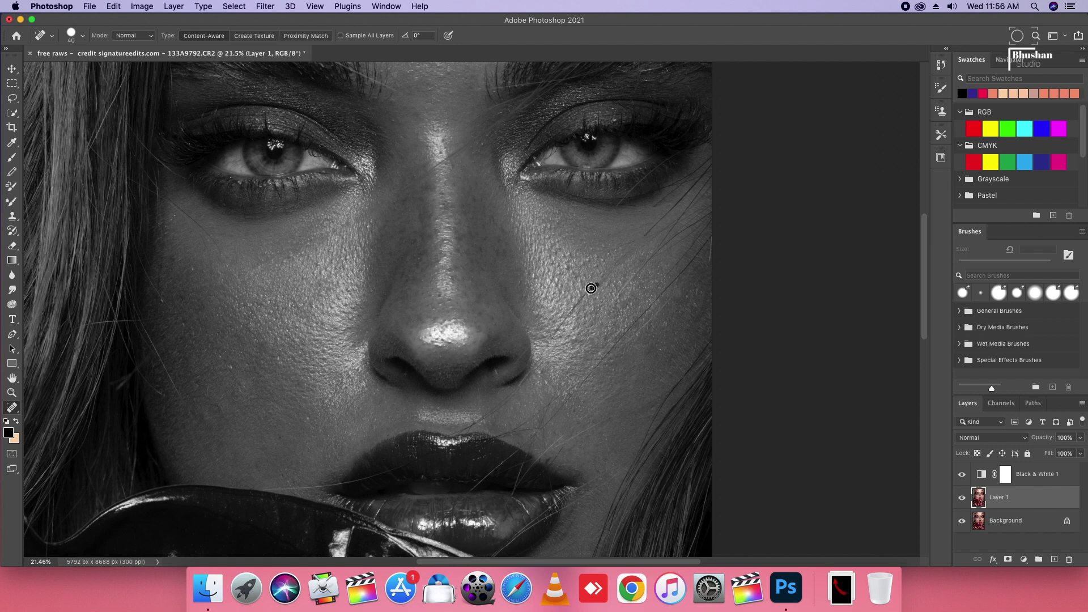
scroll(532, 347, up, 2)
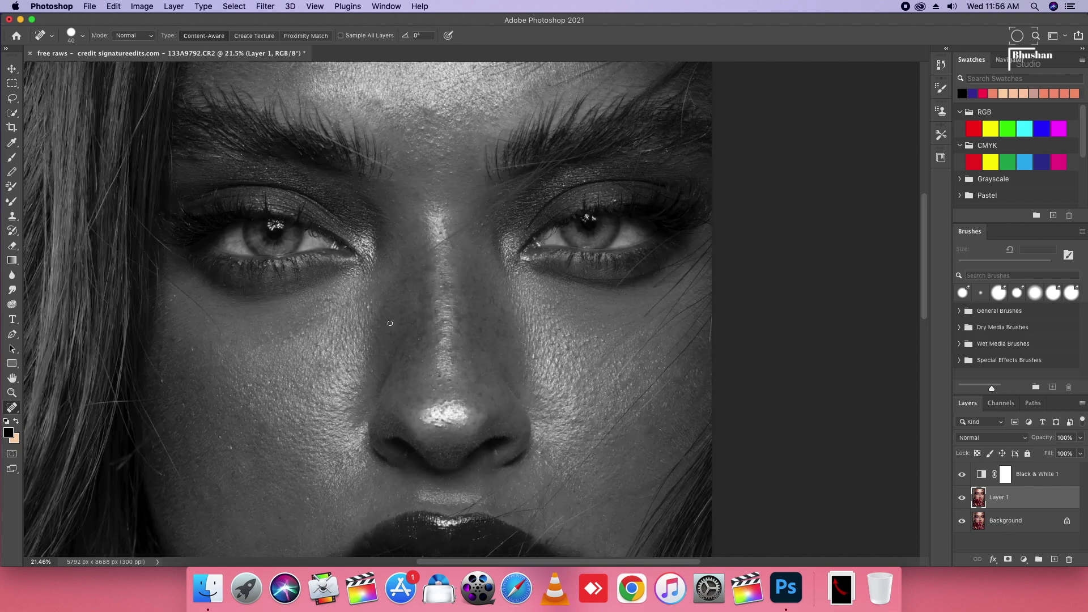
scroll(419, 170, up, 1)
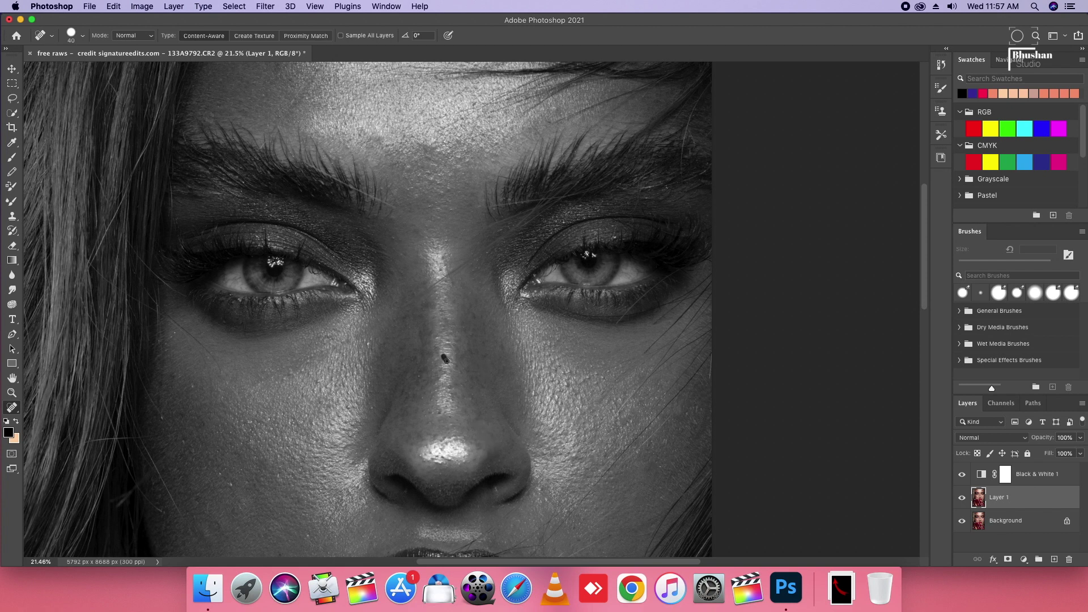
key(super+0)
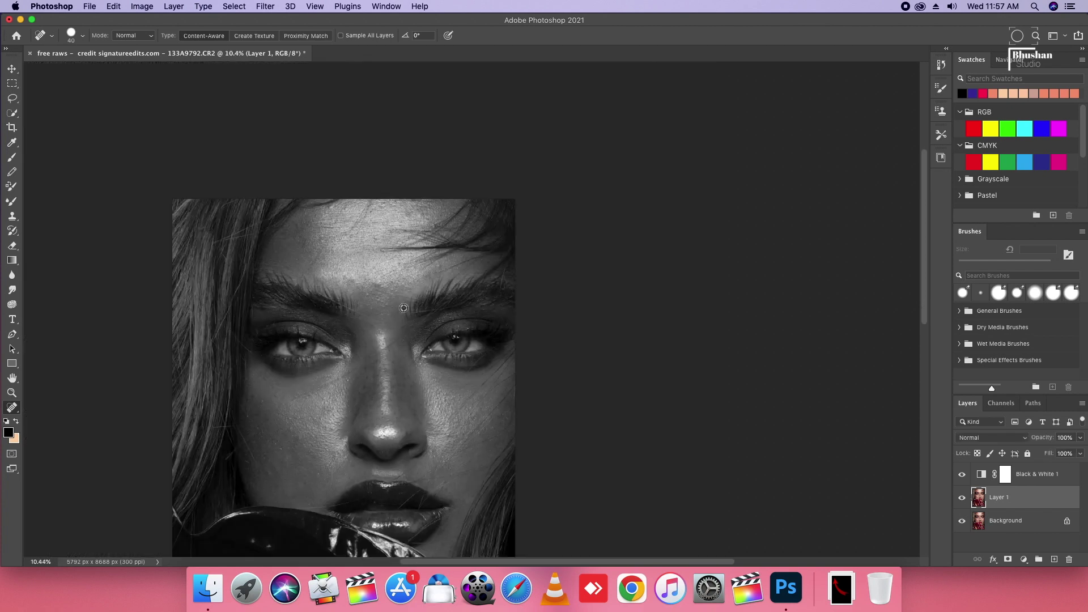
click(962, 475)
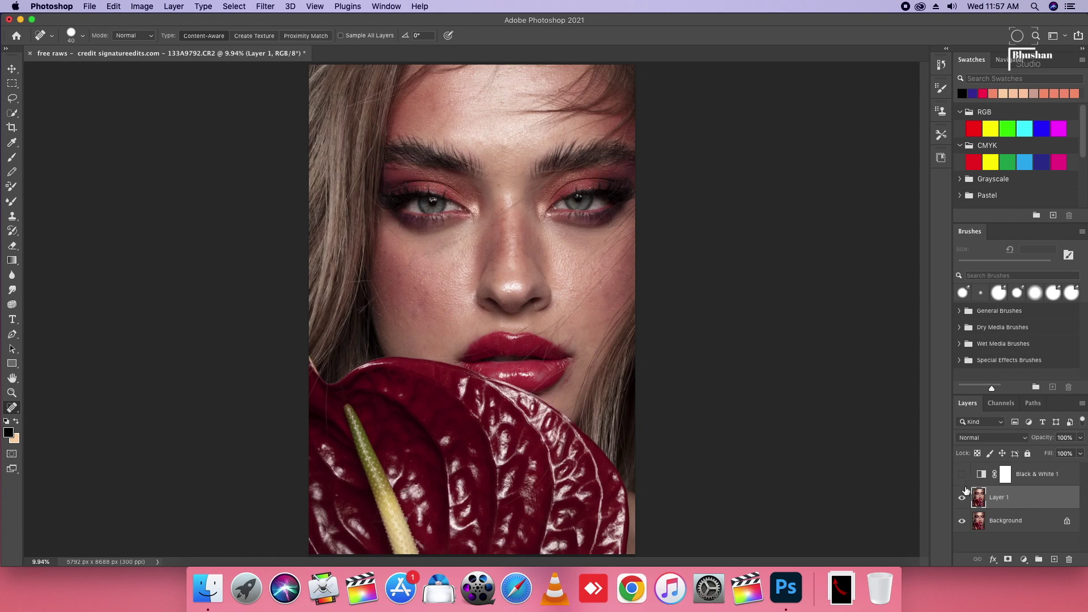
Toggle Layer 1 to compare retouched and original skin, zooming in on the lips
scroll(581, 241, up, 3)
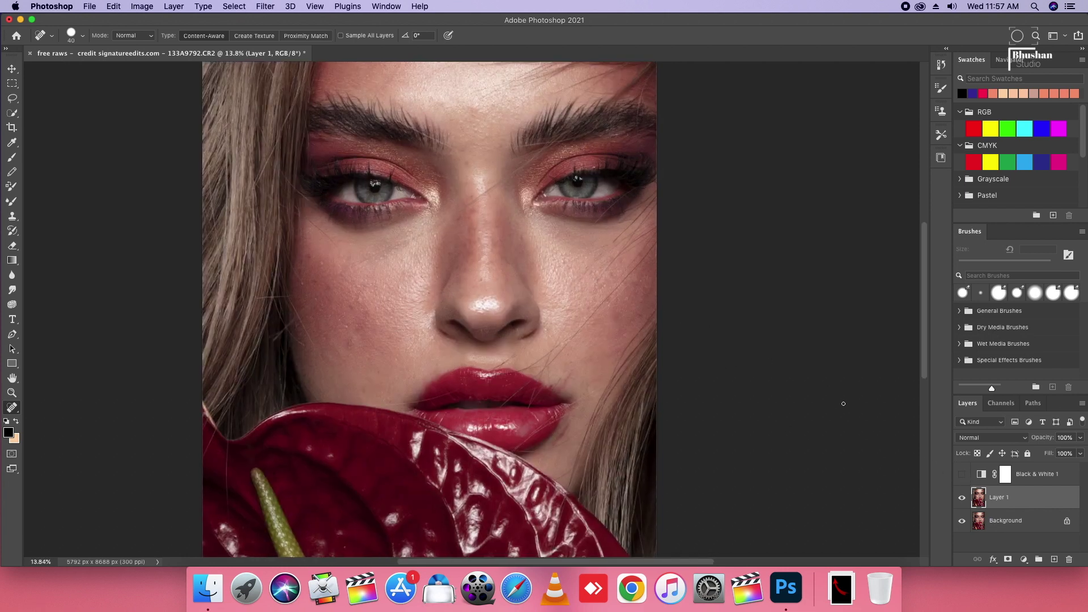
click(962, 497)
click(961, 497)
click(961, 497)
click(961, 497)
scroll(591, 441, up, 2)
scroll(587, 439, up, 3)
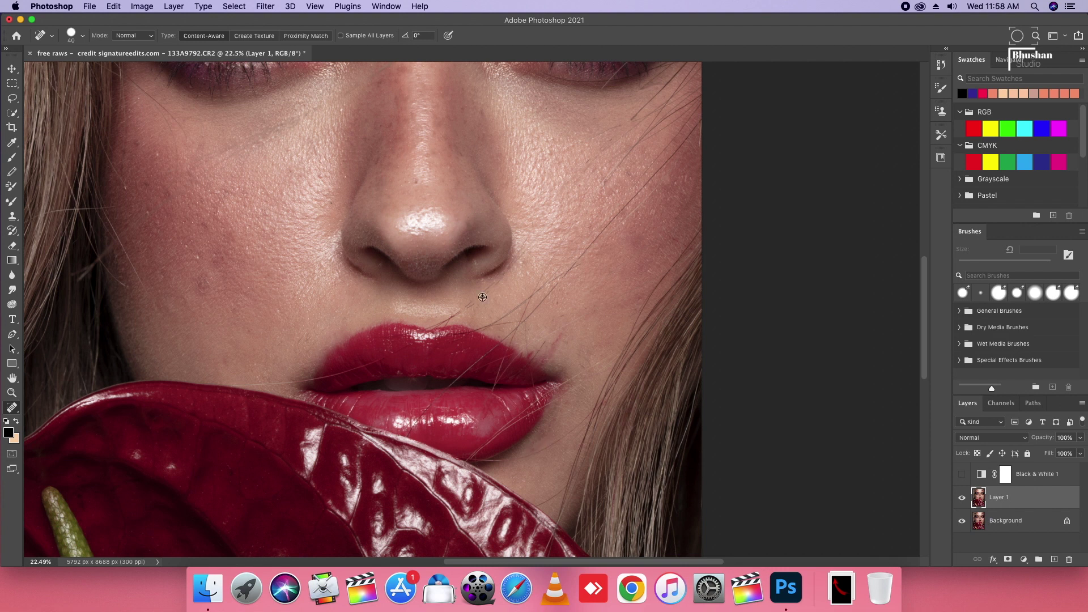
scroll(482, 297, down, 1)
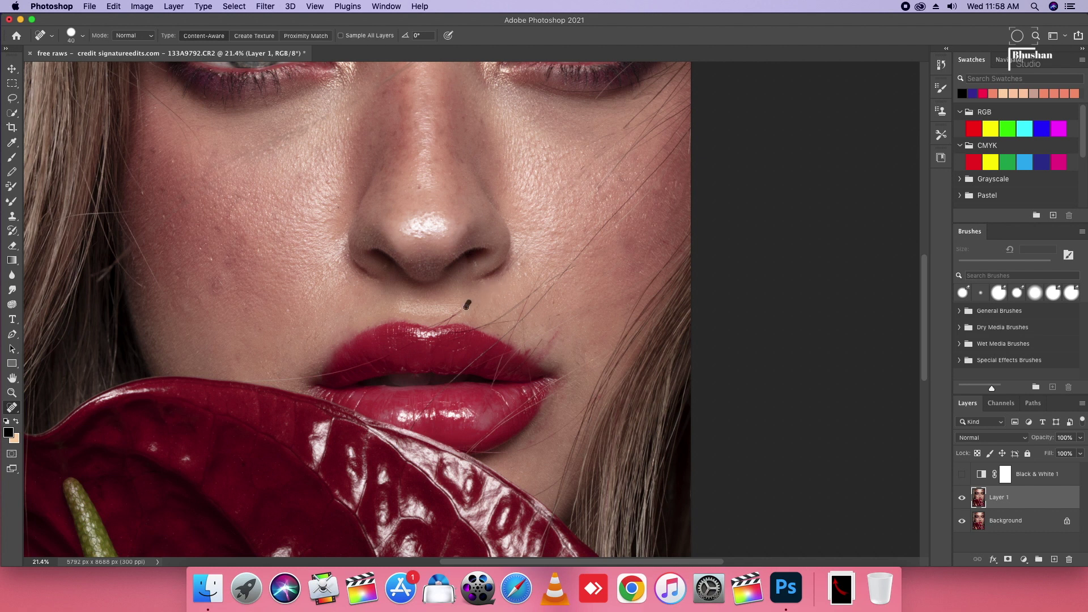
Heal away the stray hair above the upper lip, then select the Black & White 1 layer
drag(461, 311, 437, 325)
click(443, 320)
scroll(382, 268, down, 3)
scroll(382, 268, down, 2)
scroll(382, 268, down, 2)
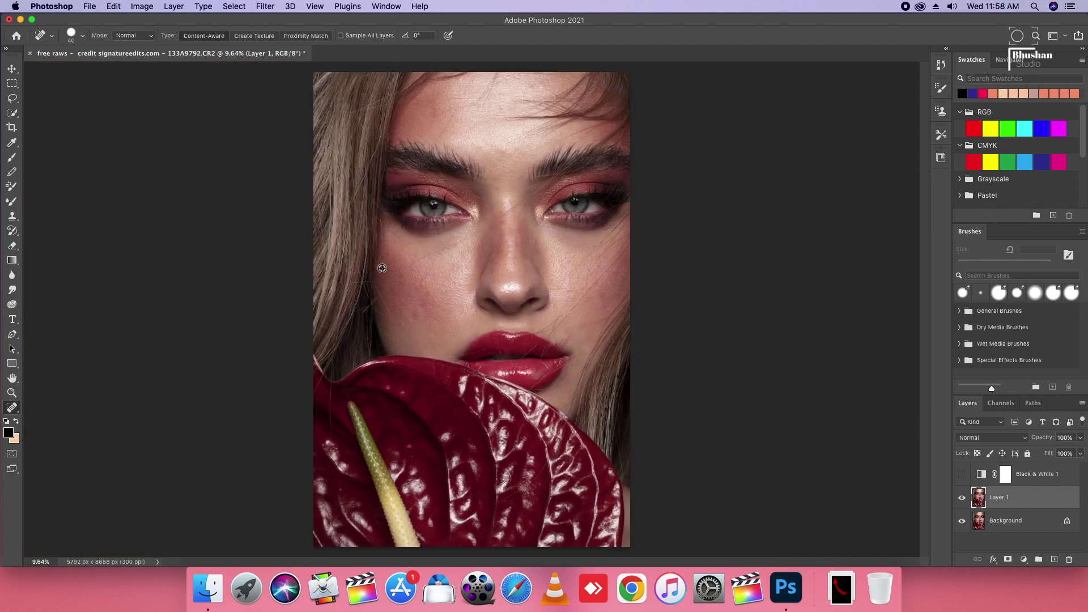
scroll(382, 268, down, 1)
scroll(383, 268, up, 3)
scroll(385, 269, down, 2)
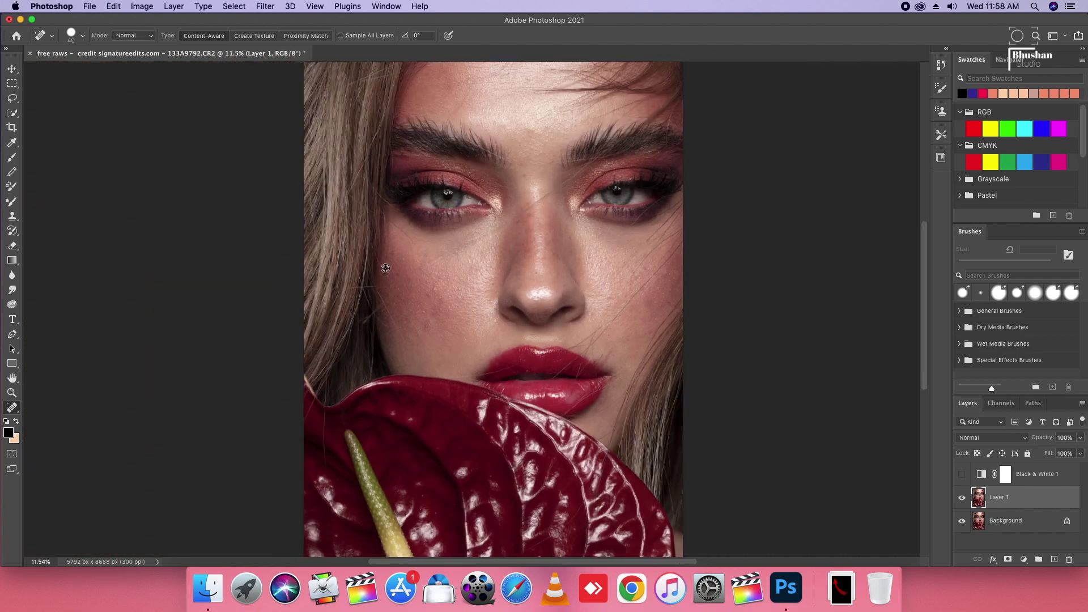
click(1051, 479)
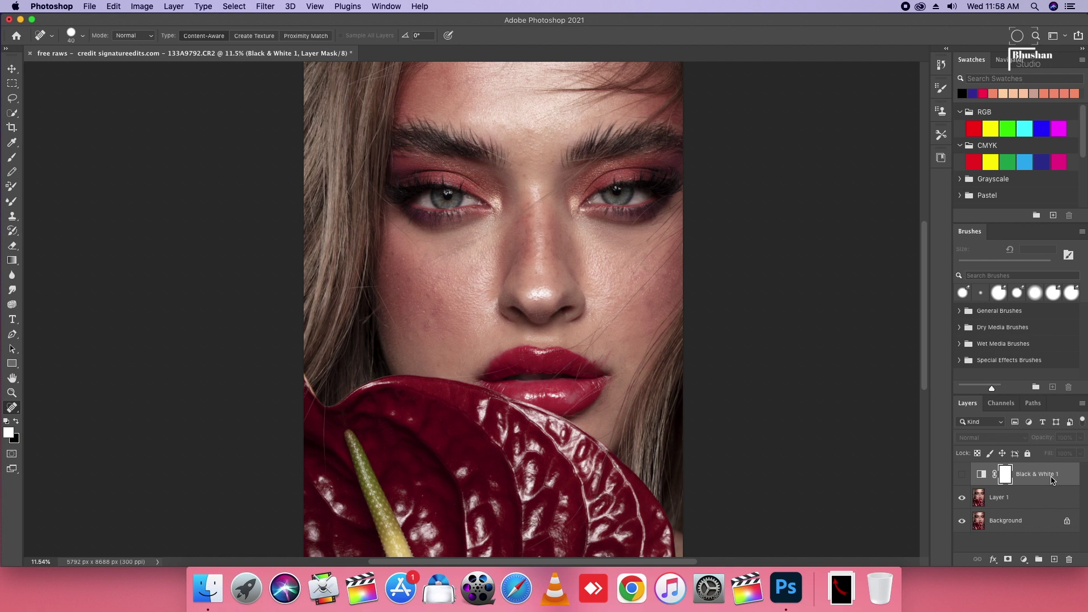
Delete the Black & White 1 layer and duplicate Layer 1 with Cmd+J
key(Delete)
key(Delete)
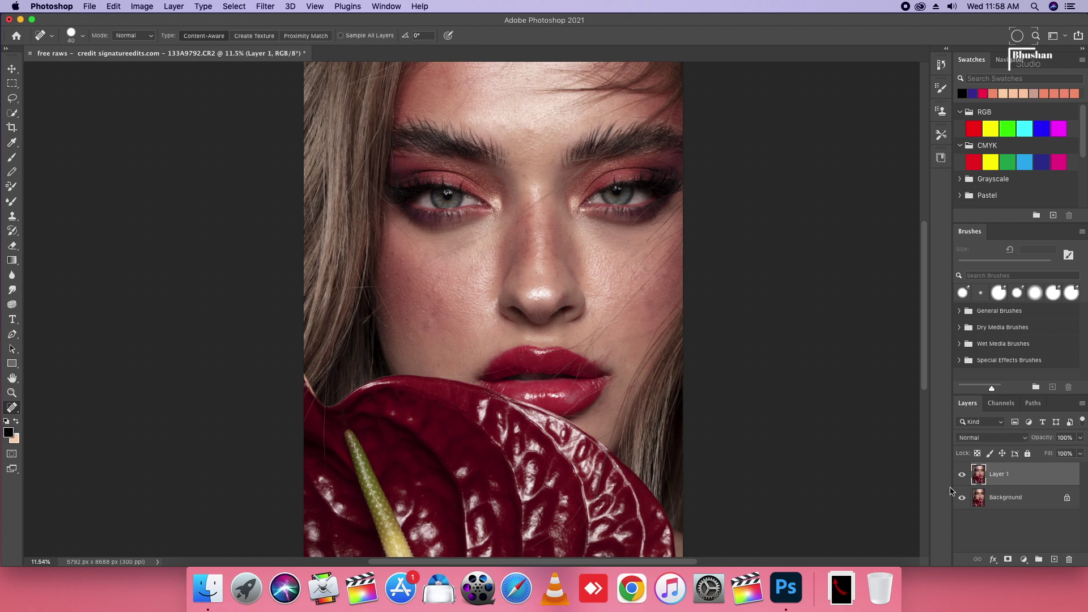
key(super+j)
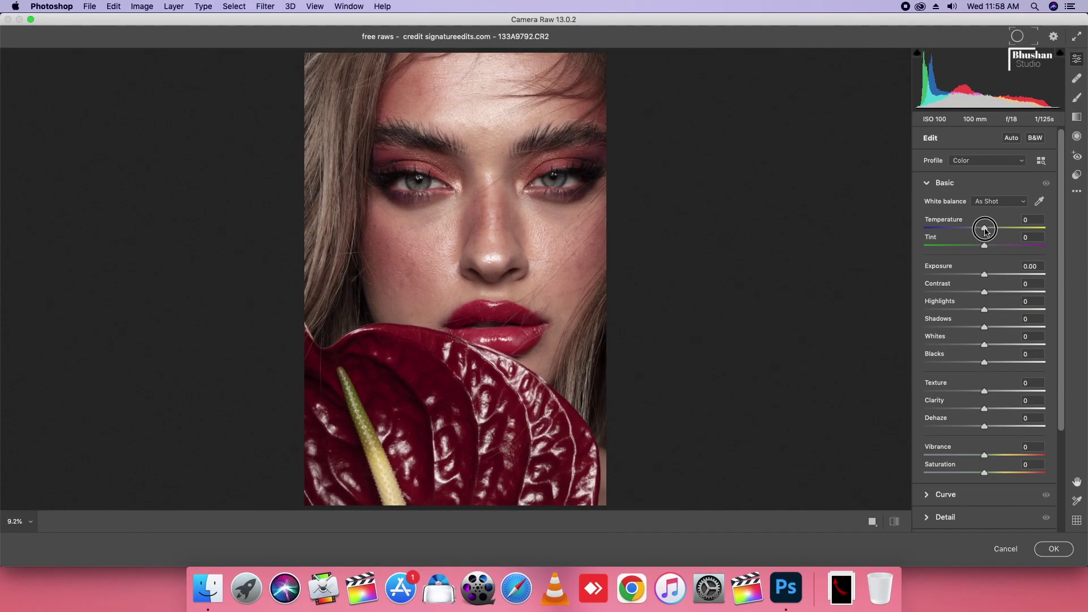
In Camera Raw, cool the white balance, lower contrast and highlights, adjust reds and oranges, and apply
drag(985, 229, 980, 250)
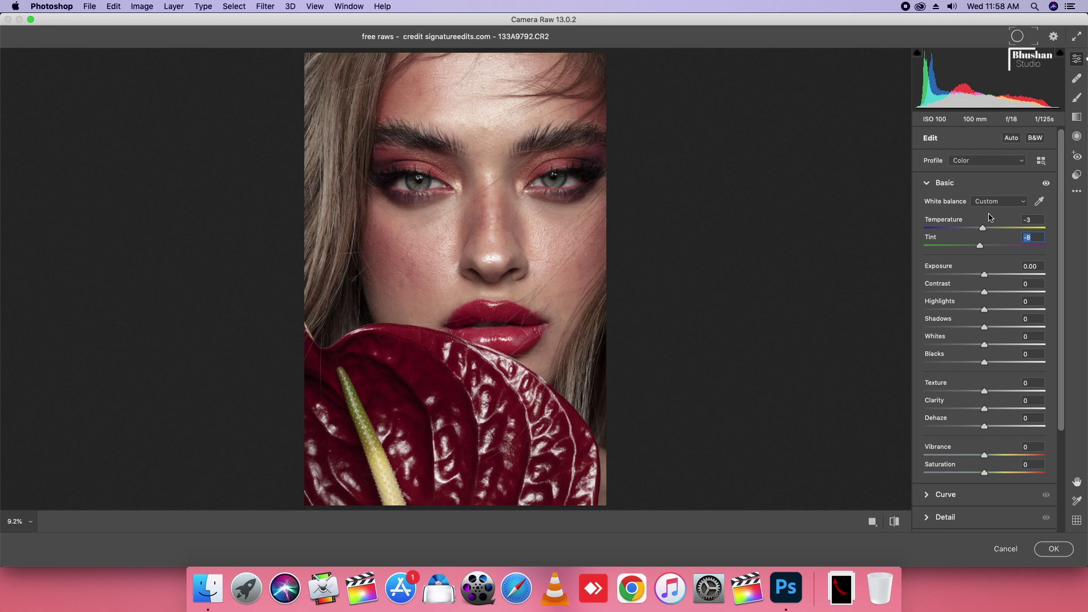
drag(984, 292, 972, 293)
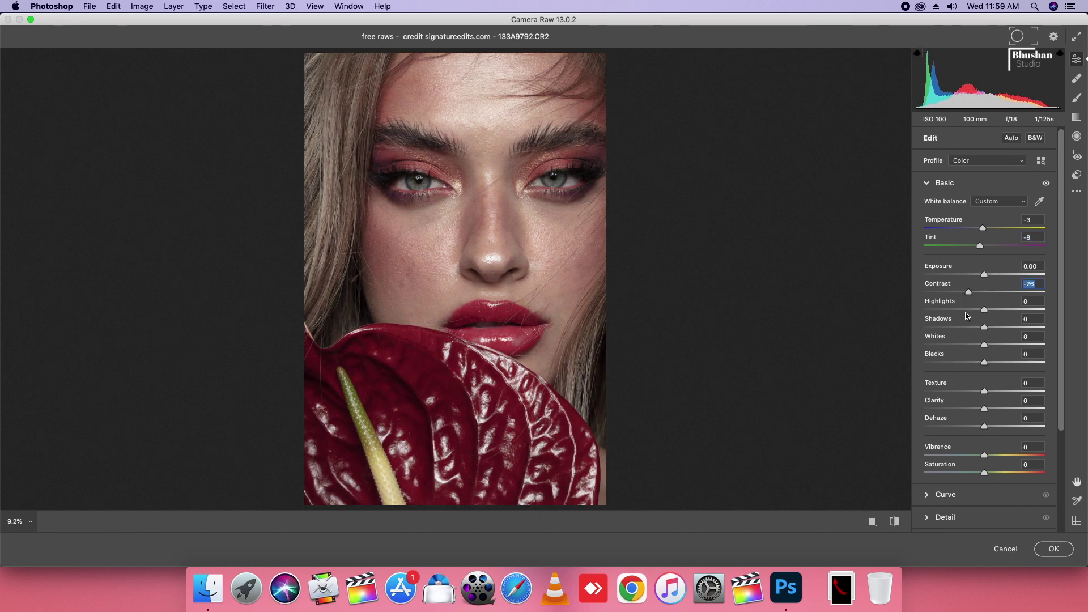
mouse_move(984, 310)
mouse_down()
mouse_move(943, 310)
mouse_move(1001, 346)
mouse_up()
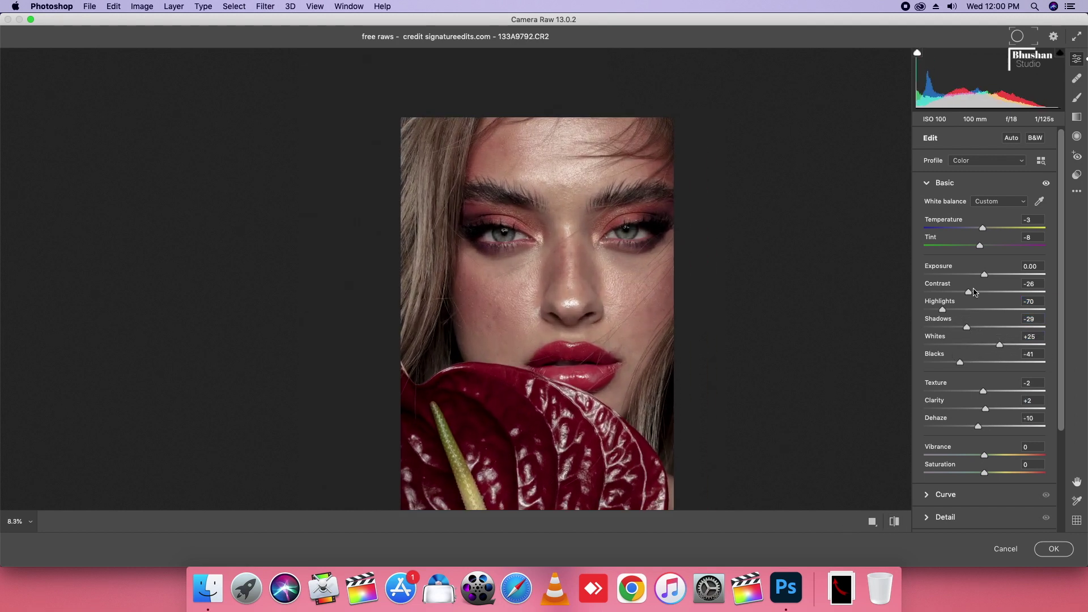
scroll(974, 292, down, 10)
drag(985, 378, 981, 395)
scroll(998, 511, down, 2)
click(1053, 549)
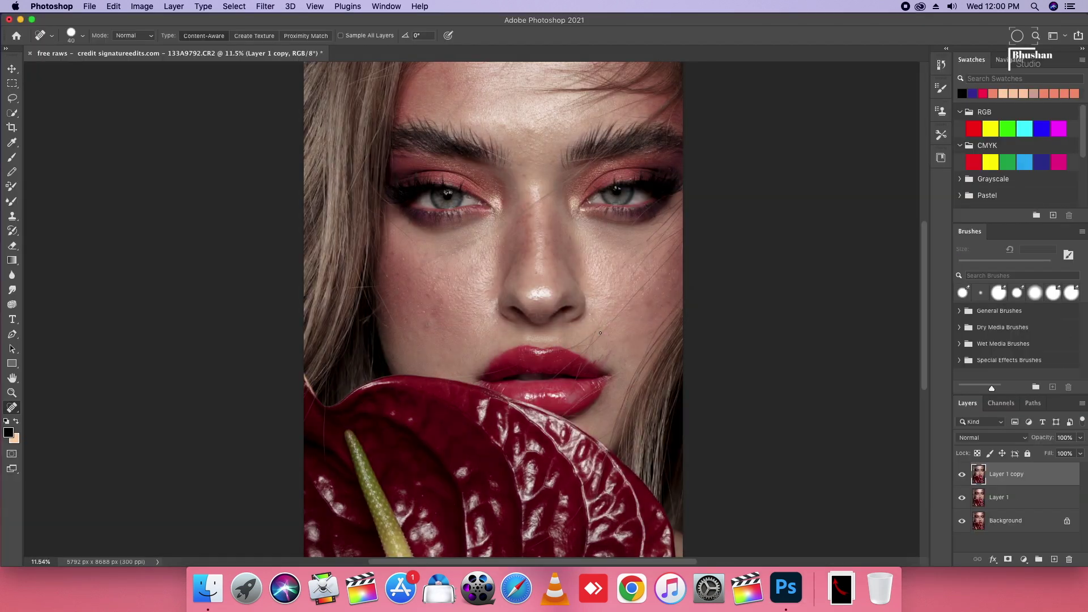
Compare the filtered copy against the original, then rename it to Color
scroll(599, 335, up, 5)
scroll(600, 333, down, 4)
scroll(600, 333, up, 2)
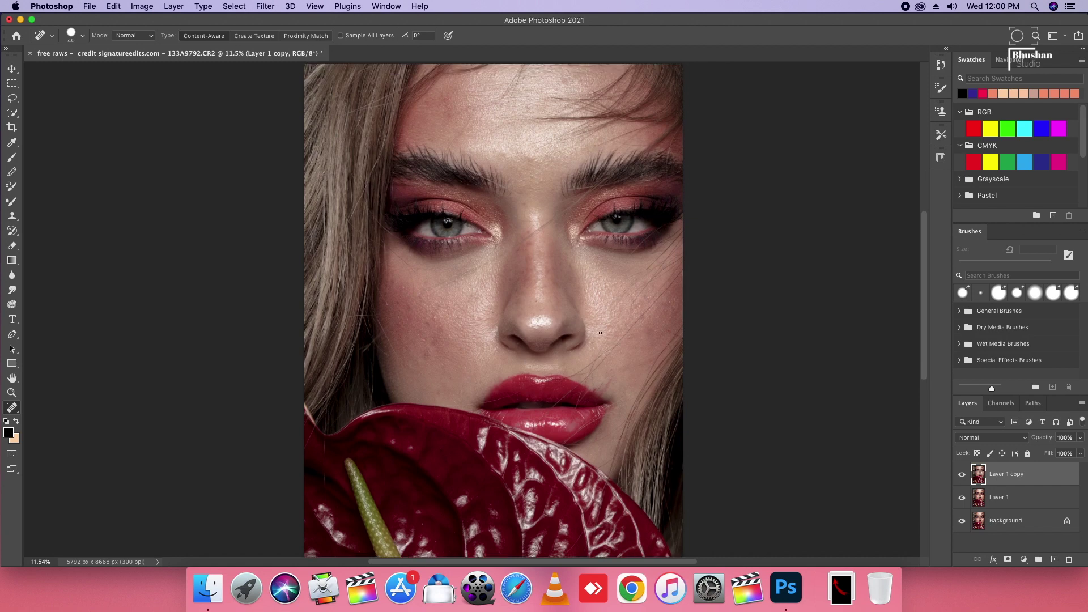
click(962, 474)
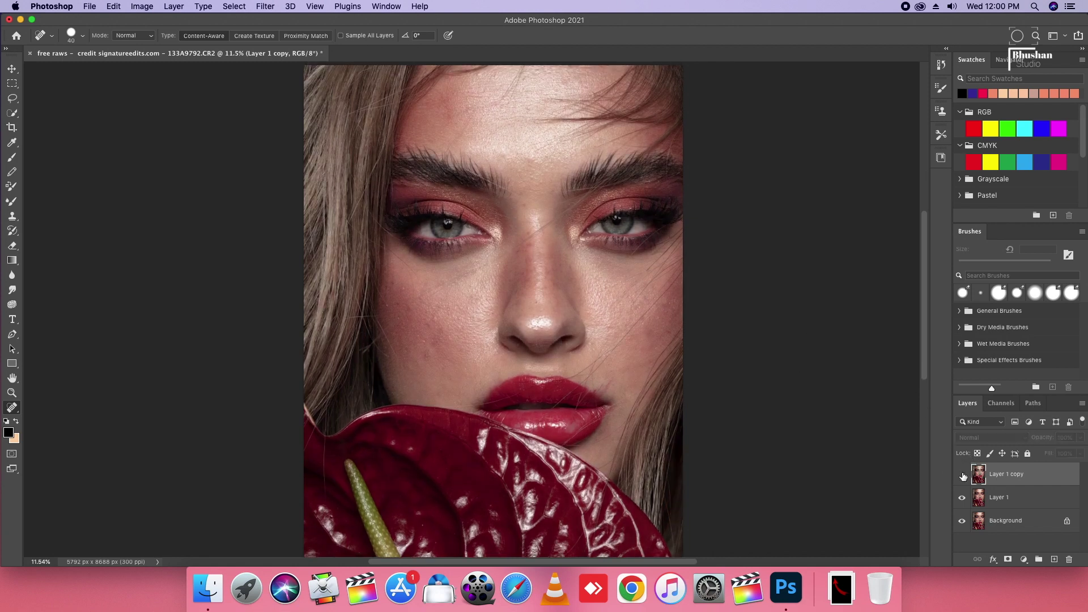
click(961, 474)
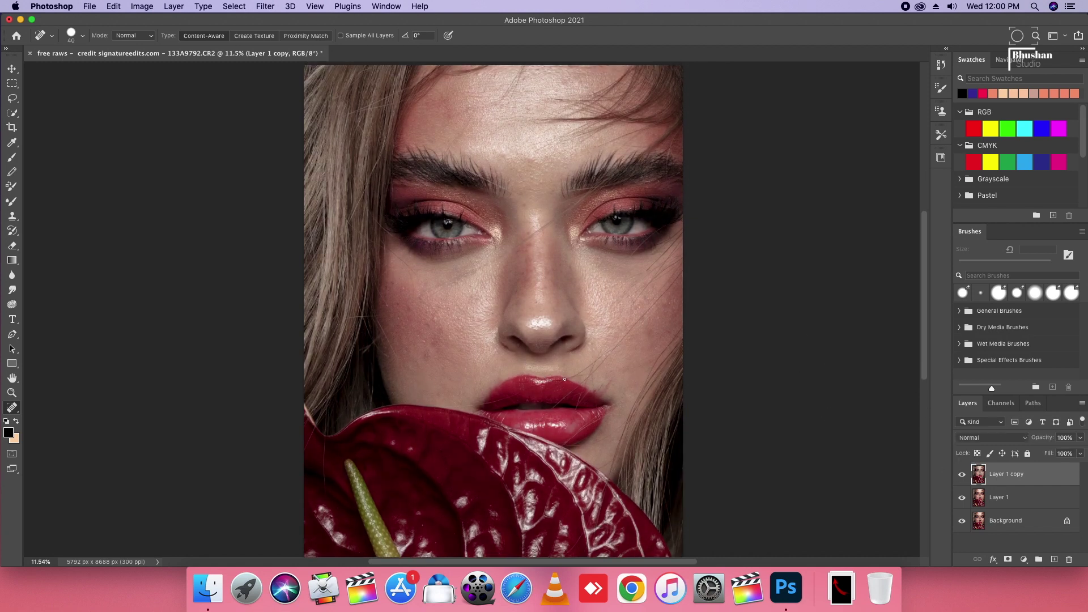
double_click(1006, 475)
text(Color)
click(1009, 498)
Rename Layer 1 to Healling and select the Color layer
double_click(1002, 497)
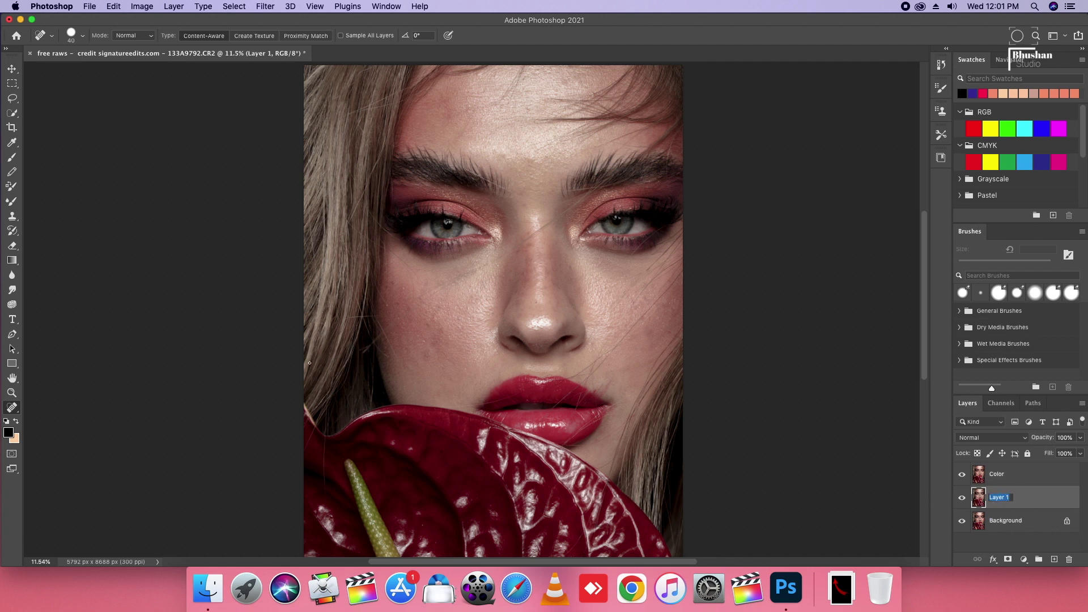
click(12, 407)
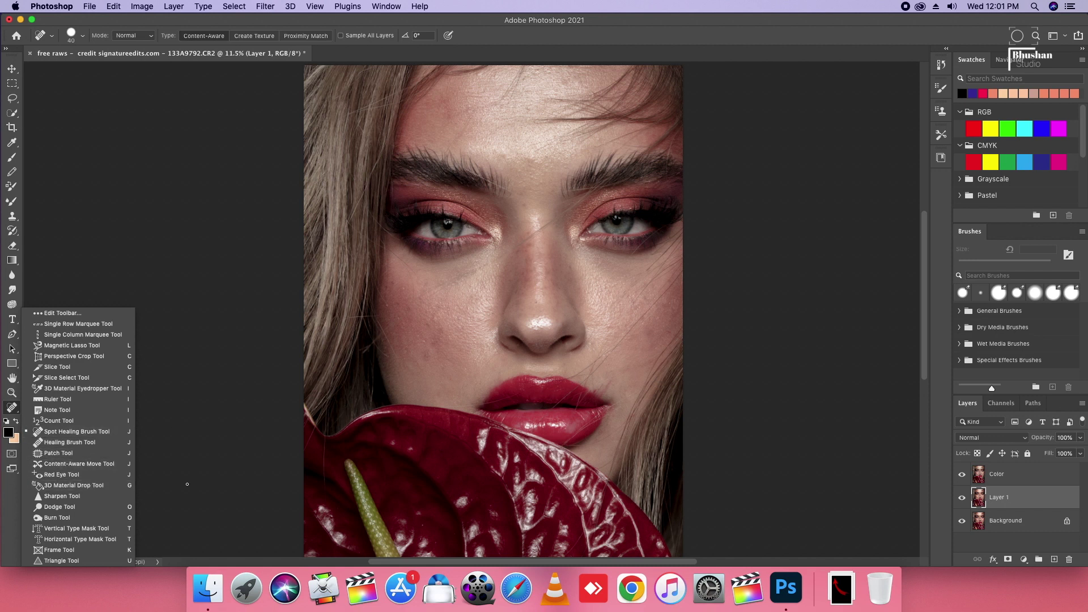
click(997, 498)
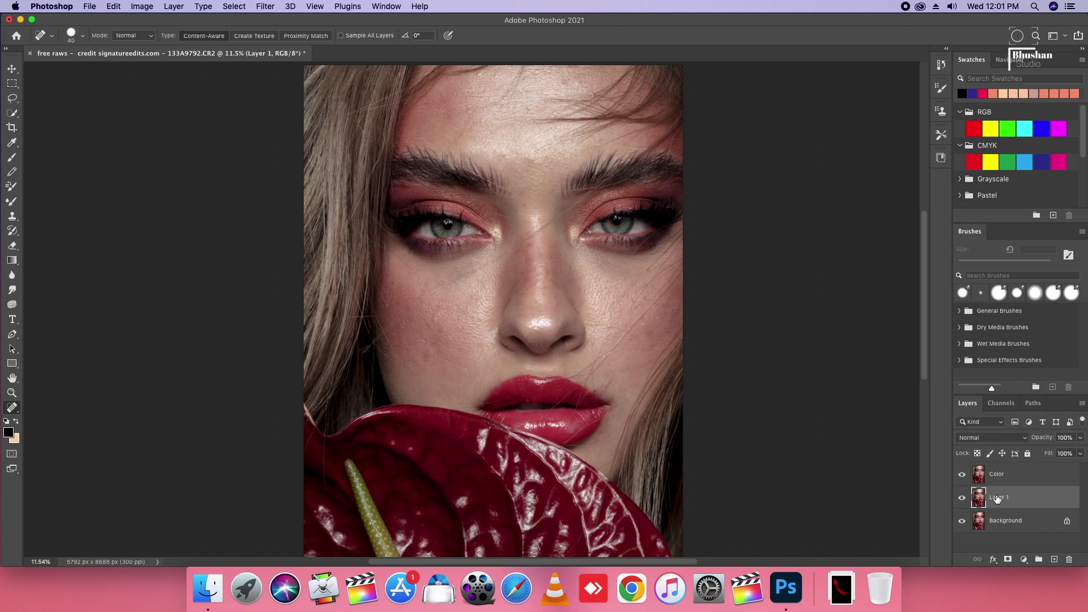
double_click(998, 498)
text(Z)
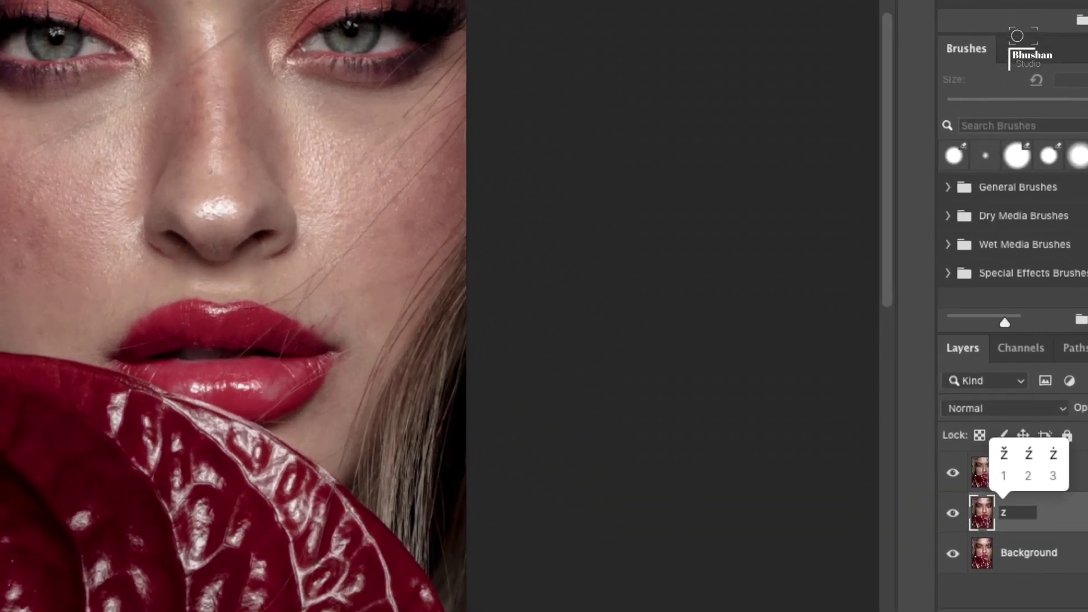
key(BackSpace)
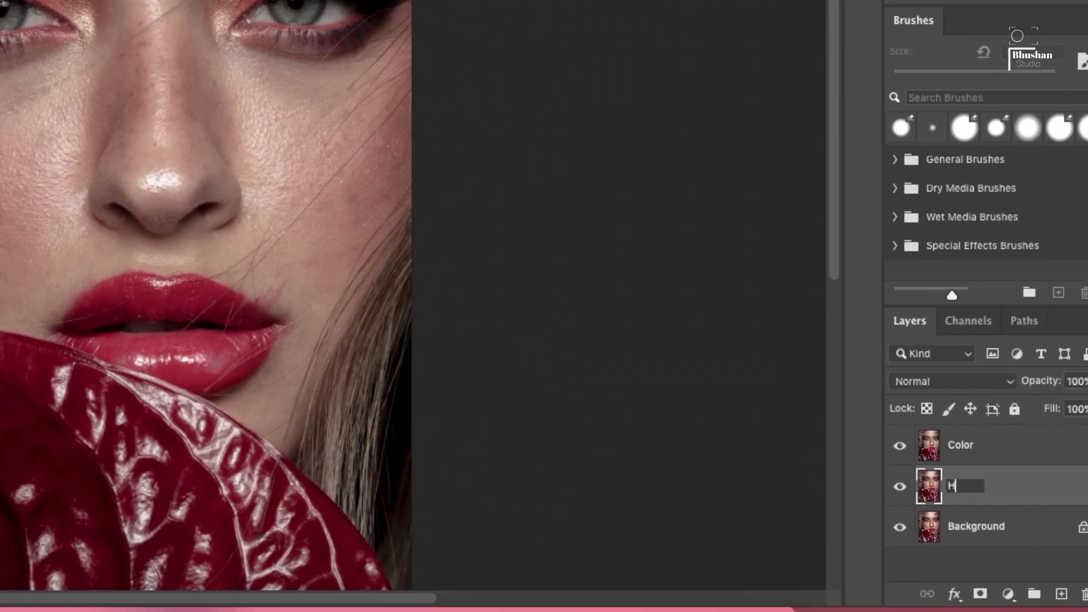
text(Hea)
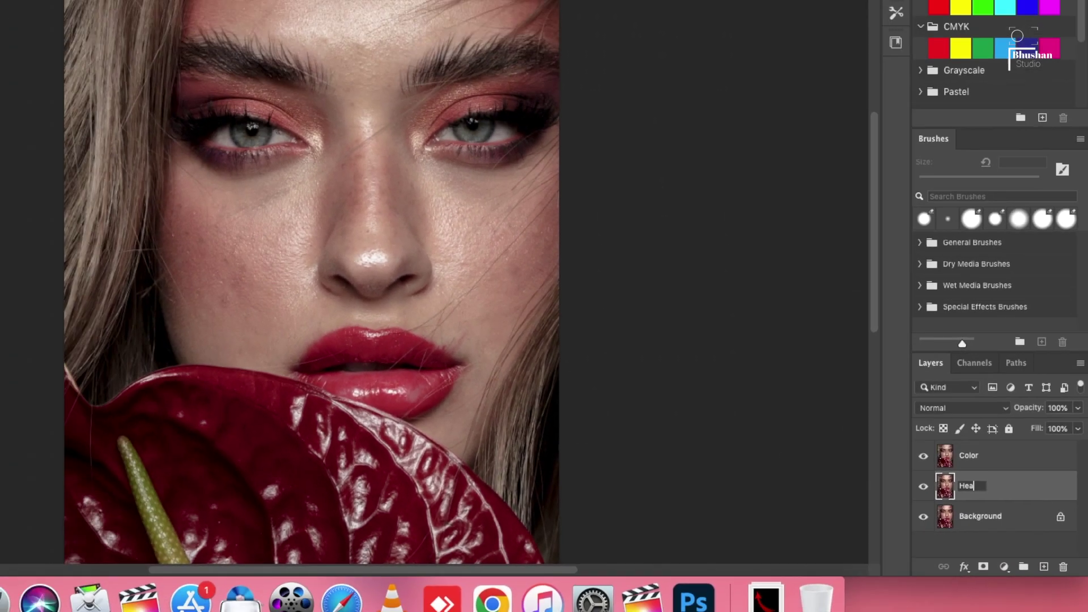
text(lling)
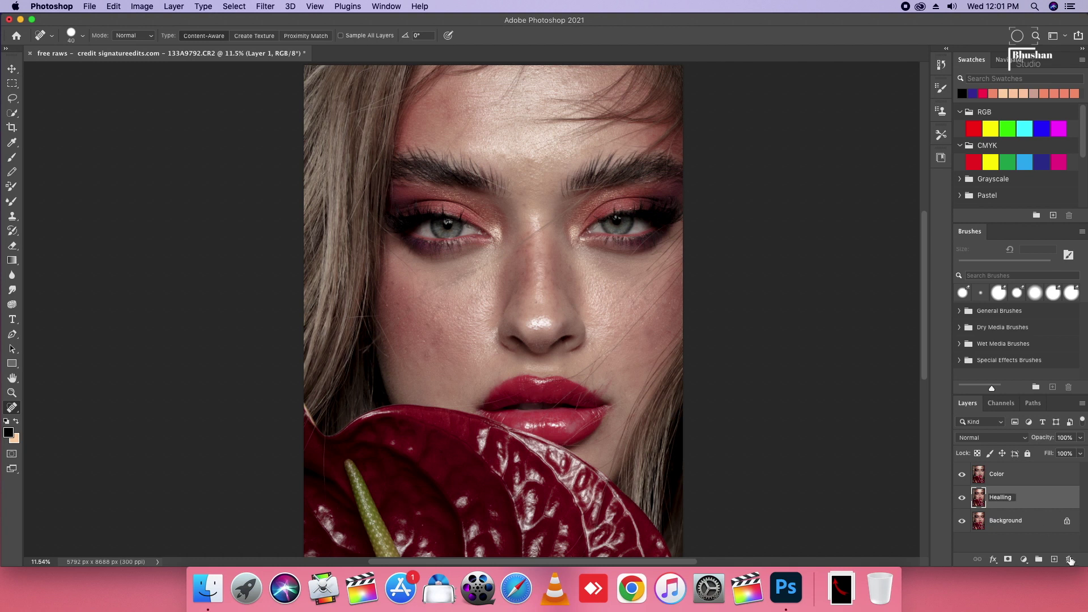
key(Return)
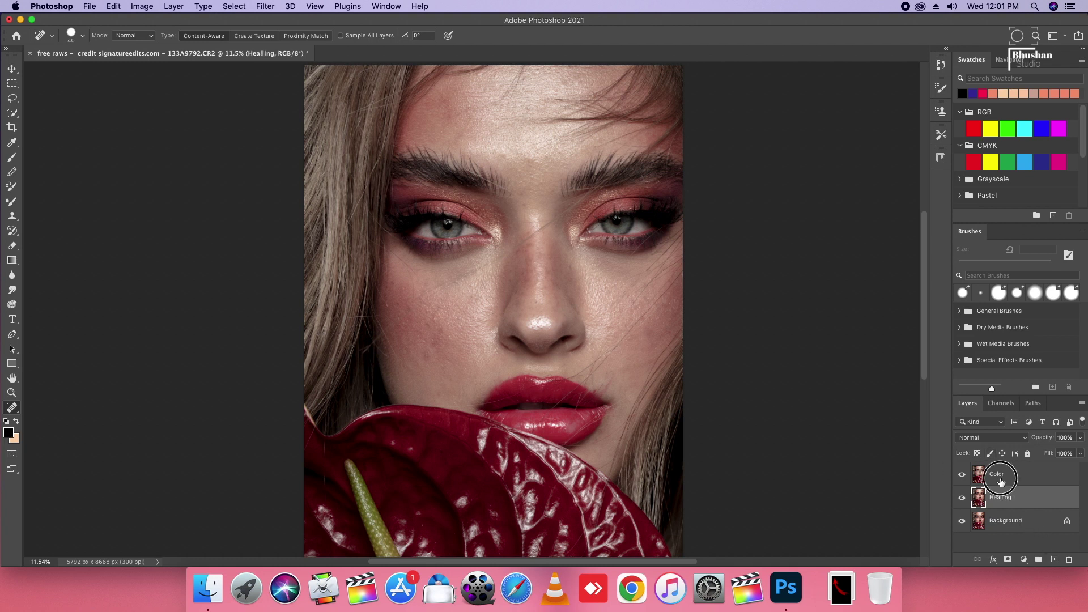
click(995, 484)
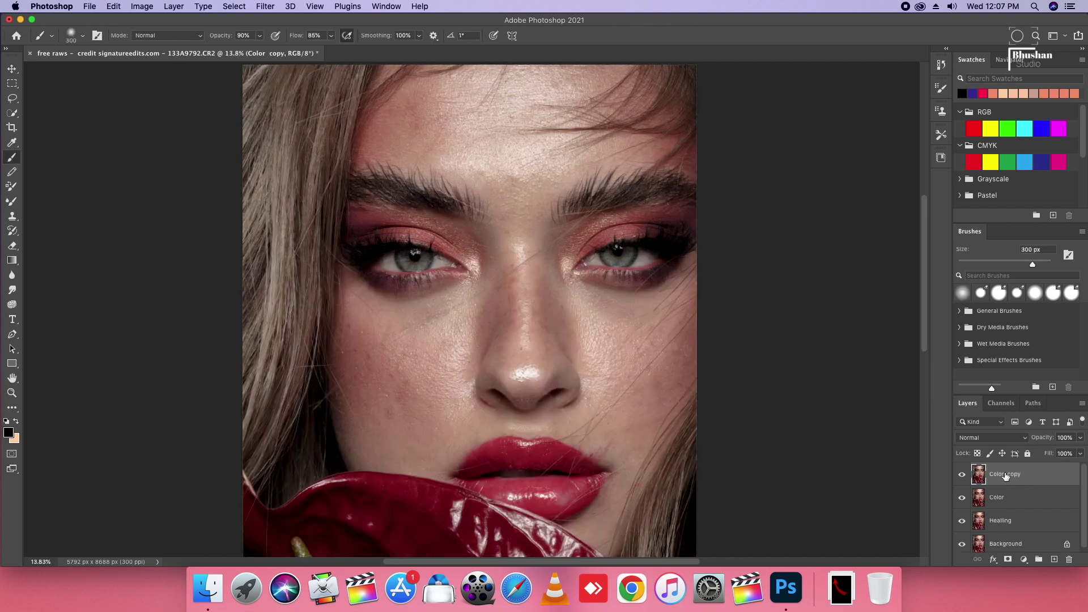
Rename the Color copy layer to High Pass
double_click(1005, 475)
text(High Pass)
key(Return)
In the Camera Raw Filter, set Saturation to -23 and Vibrance to +13, then apply
key(super+shift+a)
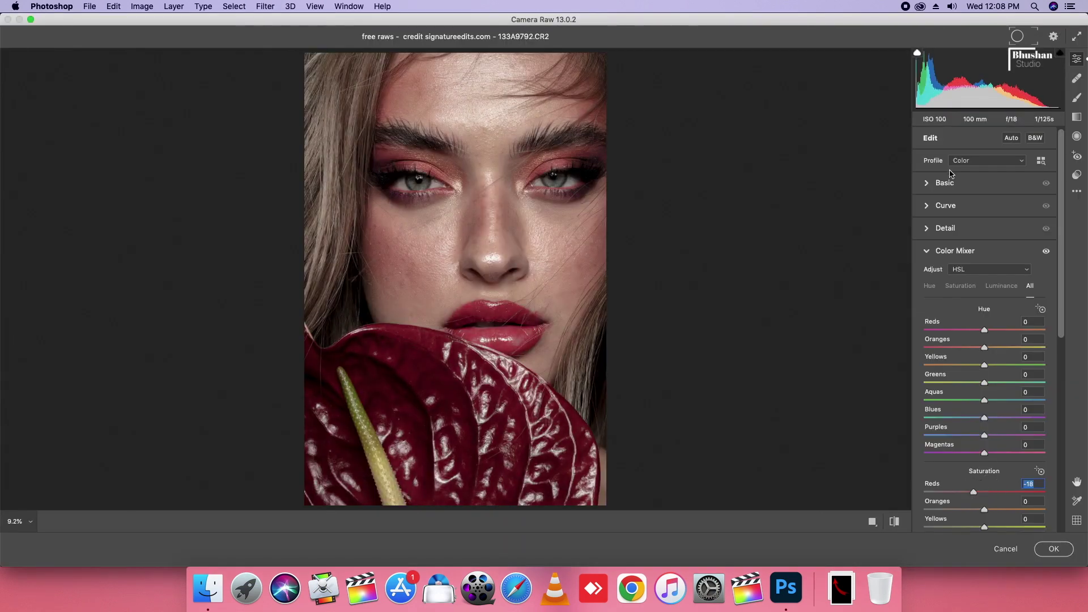
click(975, 474)
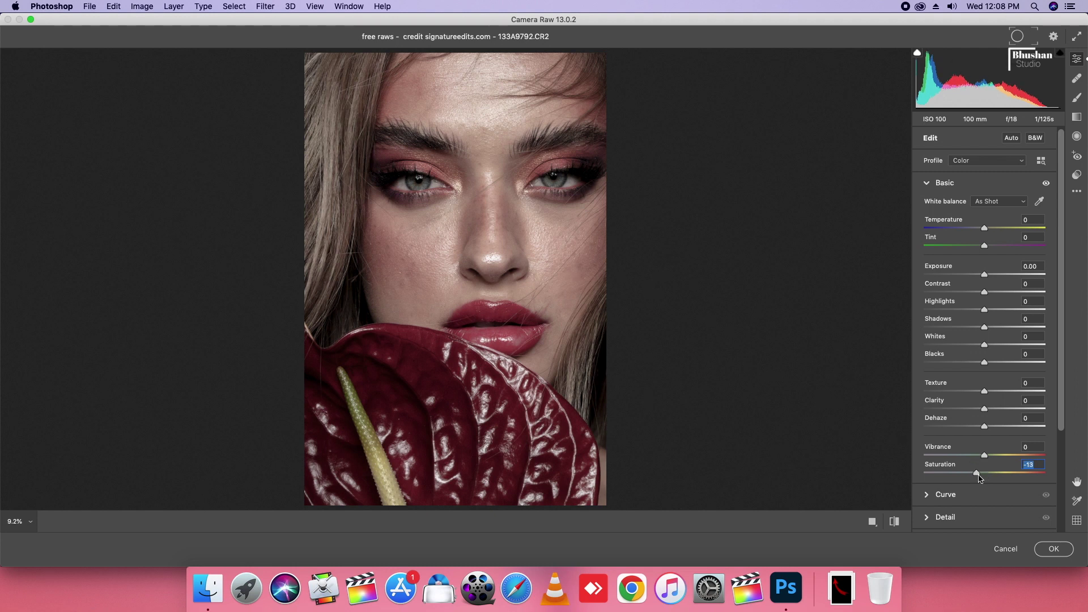
drag(976, 474, 992, 456)
click(984, 455)
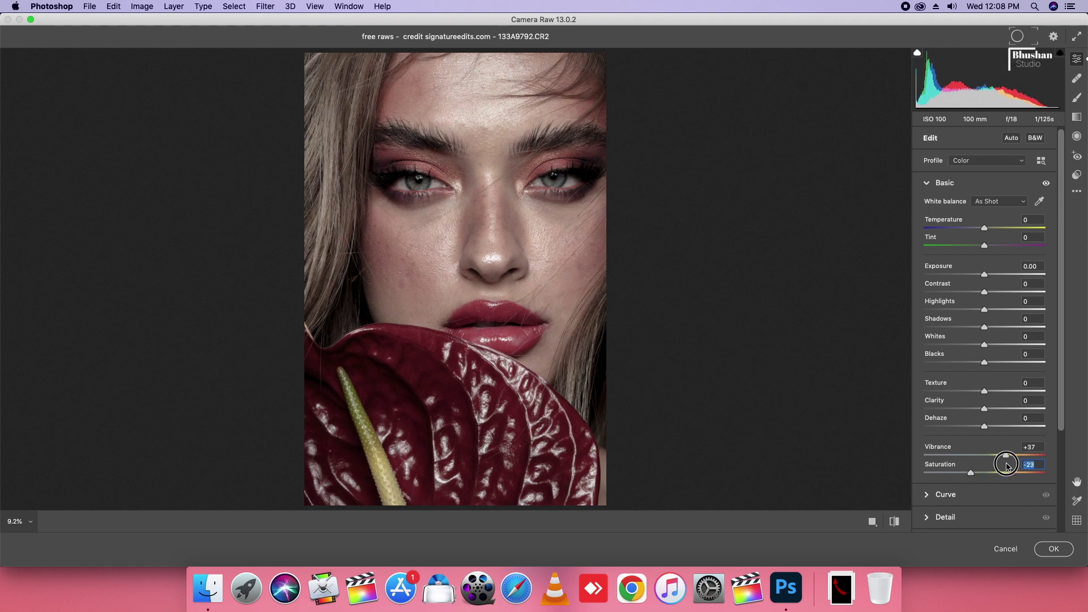
click(1054, 548)
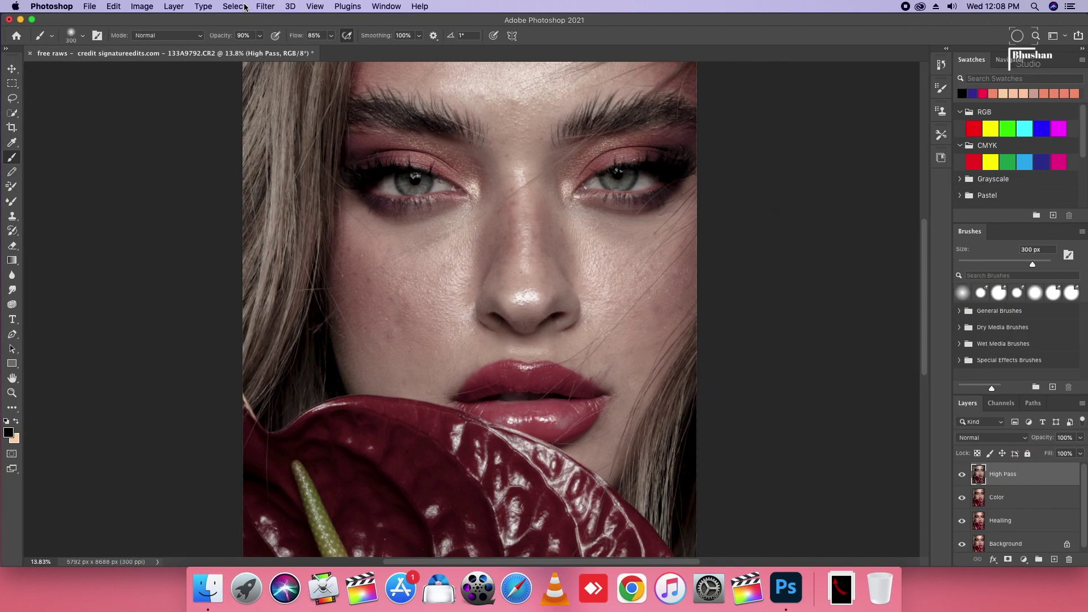
Invert the High Pass layer and change its blend mode to Vivid Light
key(ctrl+i)
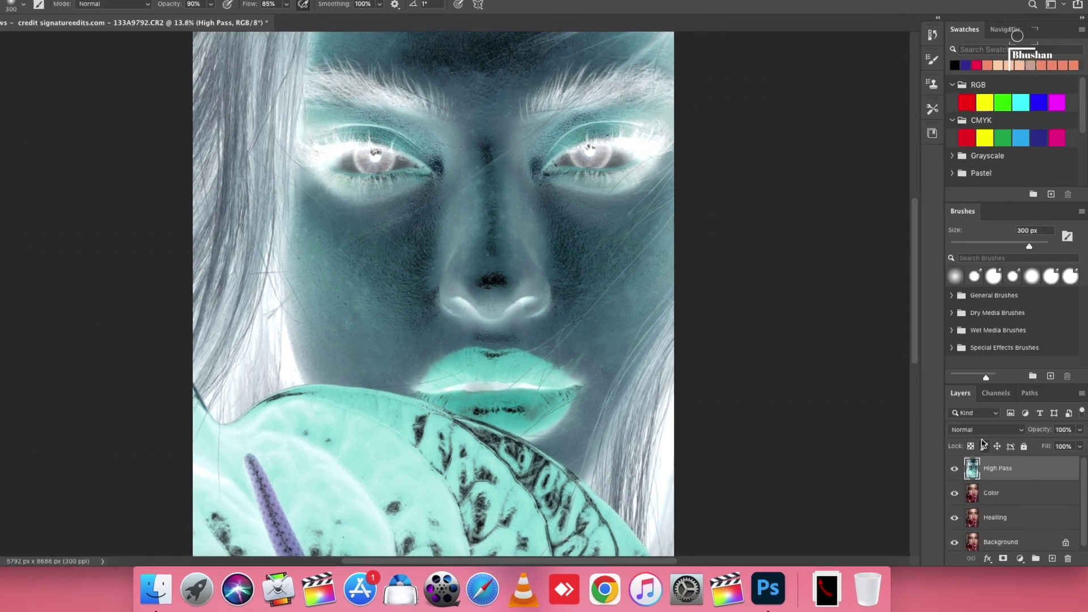
click(992, 438)
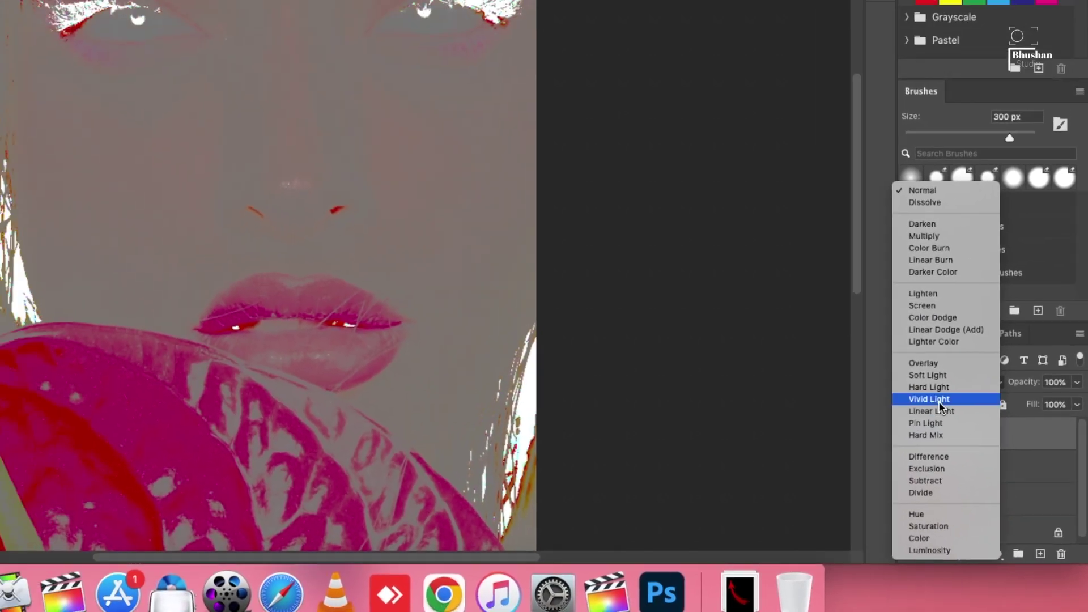
click(904, 358)
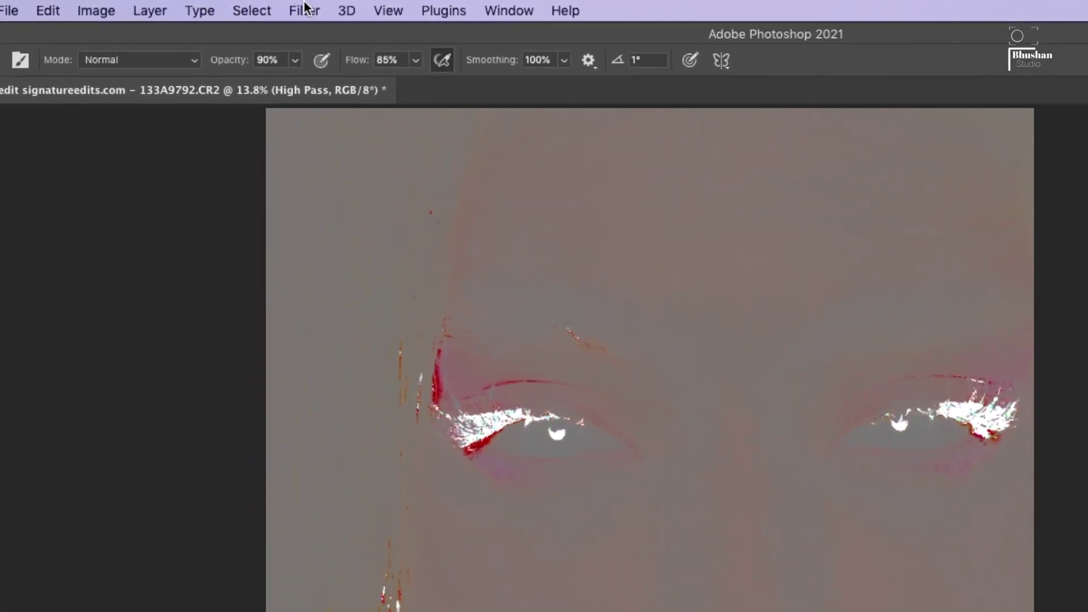
Run Filter > High Pass on the layer with a radius of about 62 px
click(268, 7)
mouse_move(321, 447)
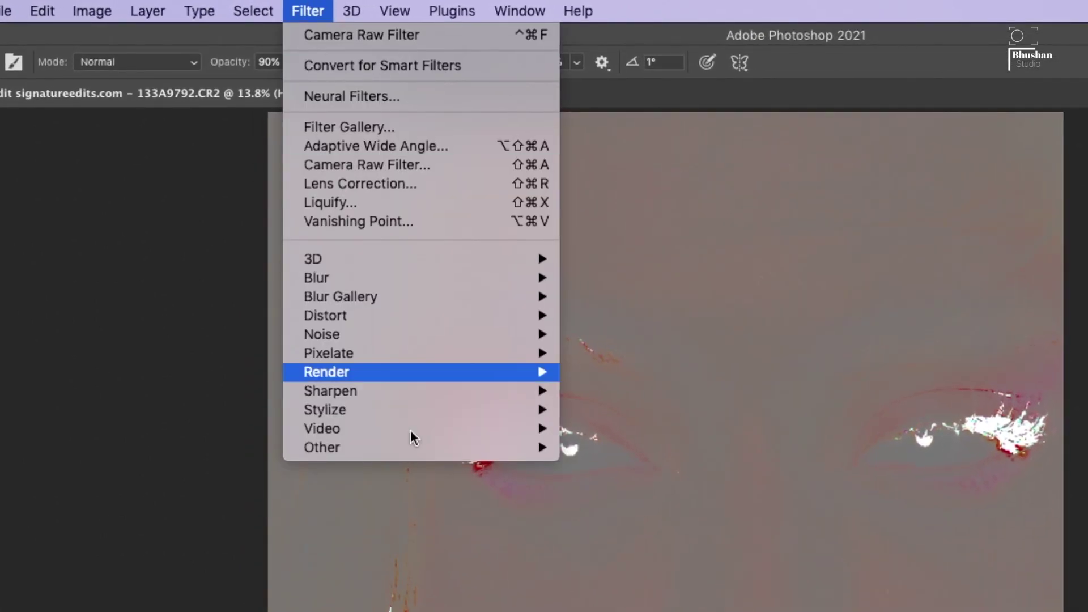
click(617, 467)
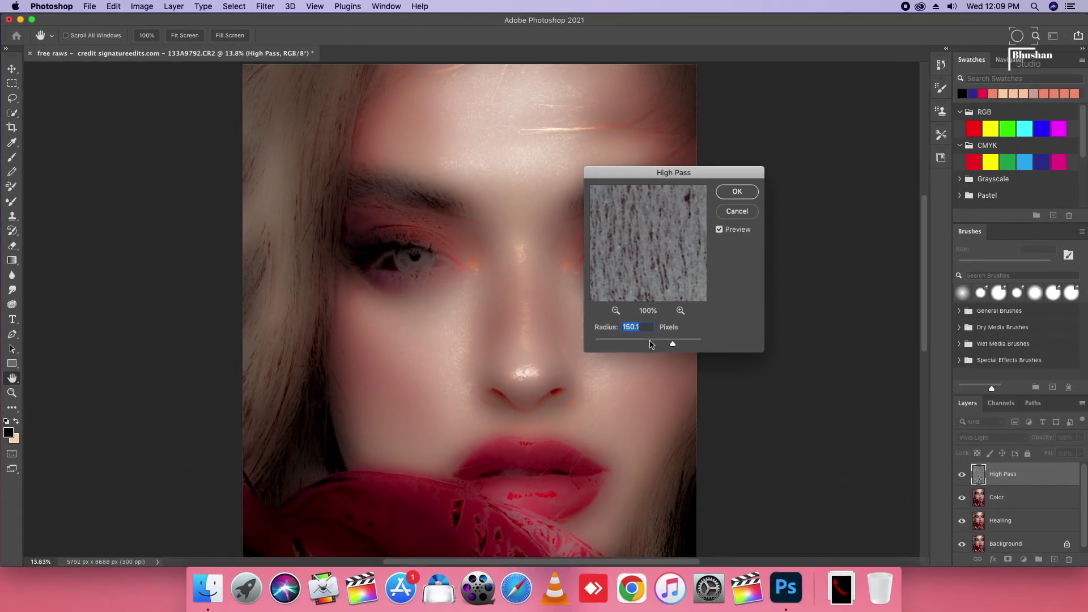
click(650, 344)
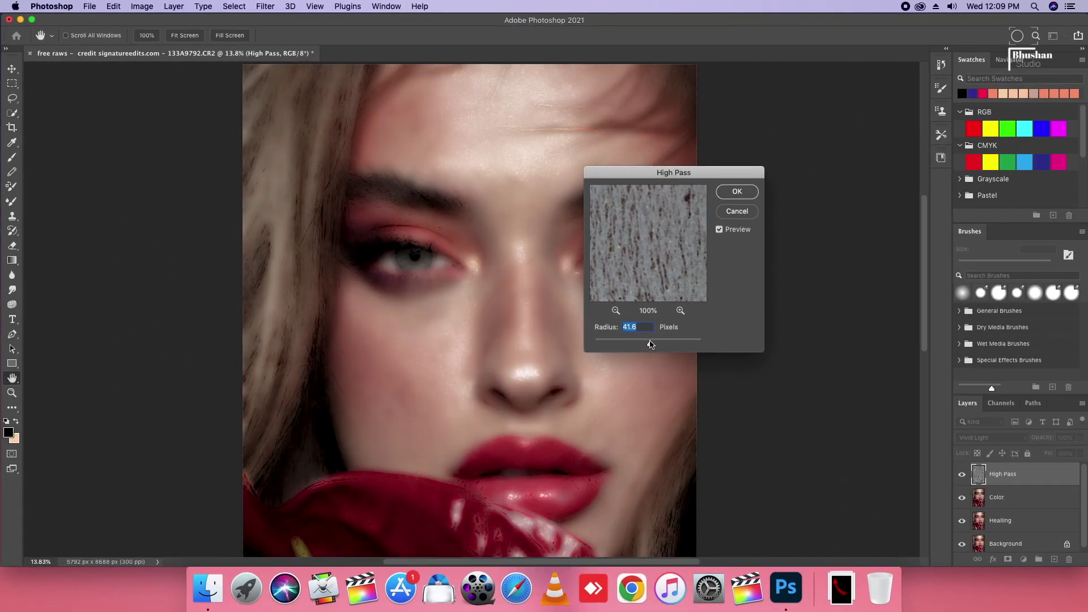
drag(650, 344, 657, 345)
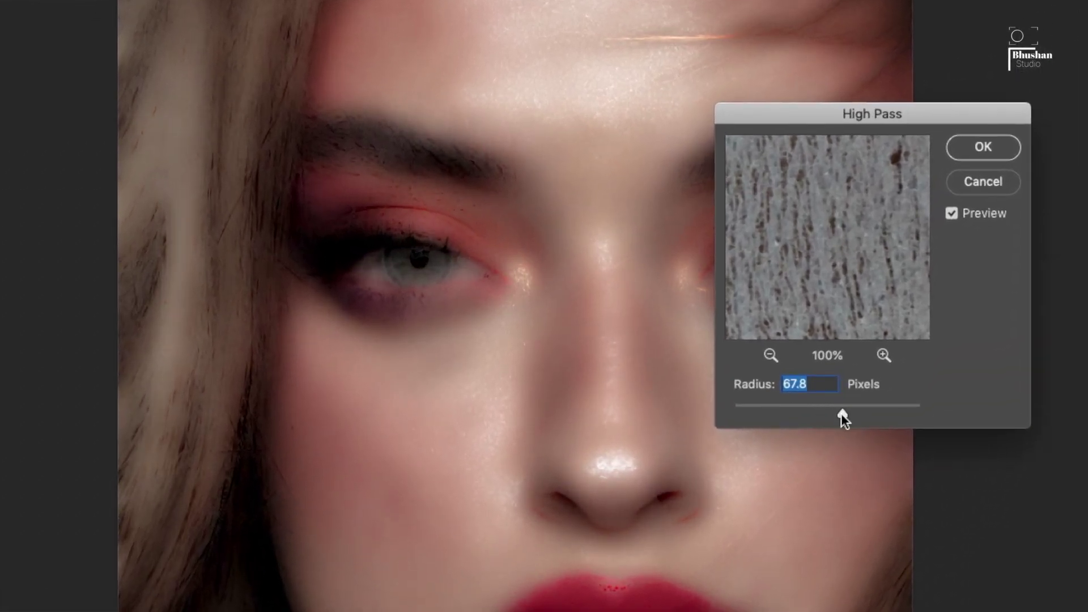
drag(841, 414, 843, 412)
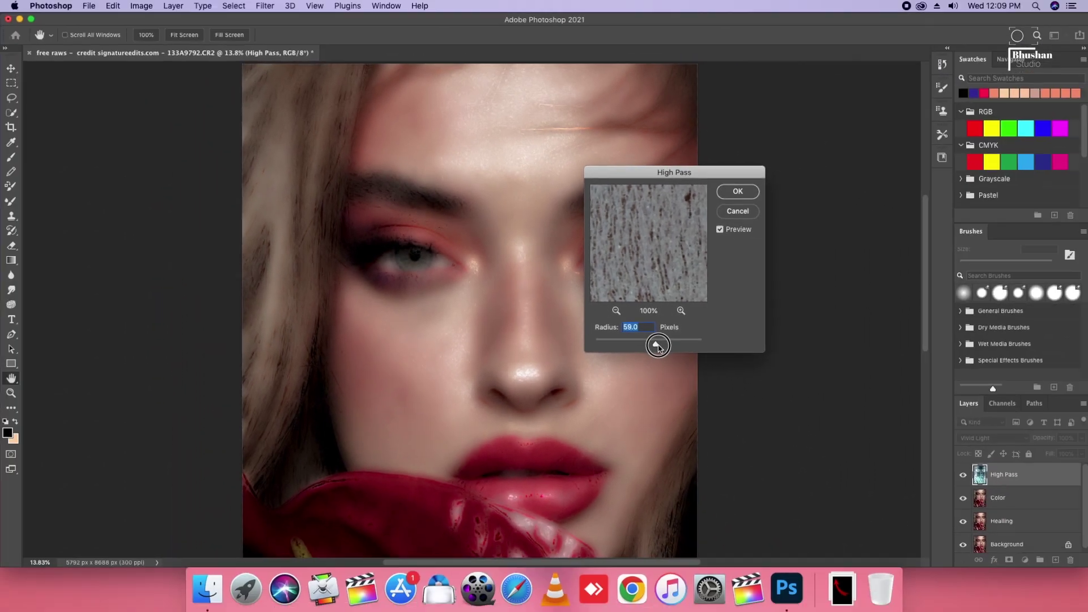
drag(660, 349, 658, 347)
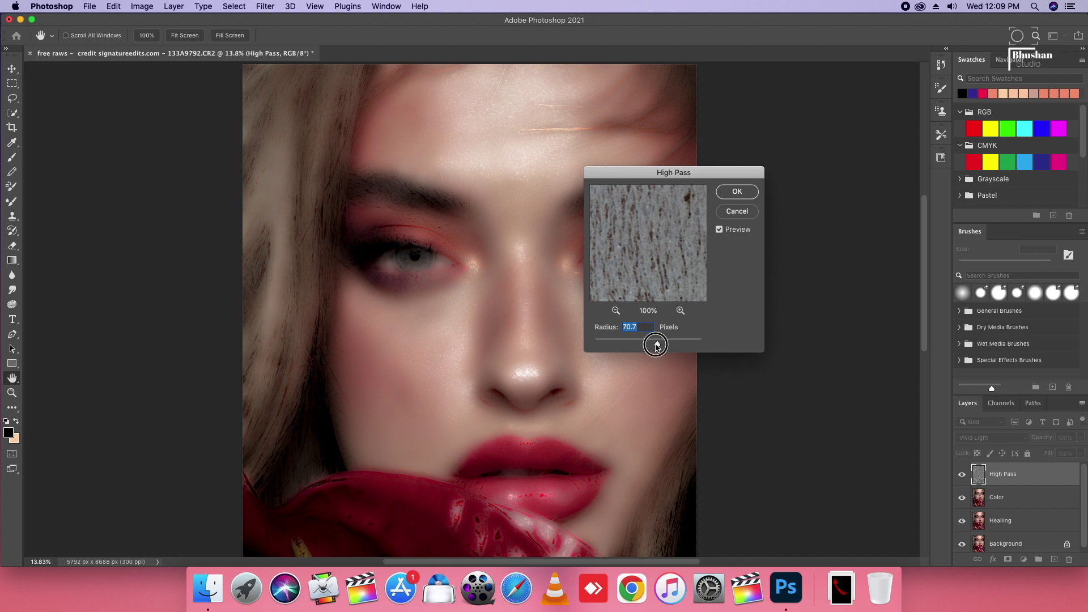
drag(658, 347, 657, 347)
click(728, 195)
Blur the High Pass layer with a Gaussian Blur of about 9.9 px radius
key(b)
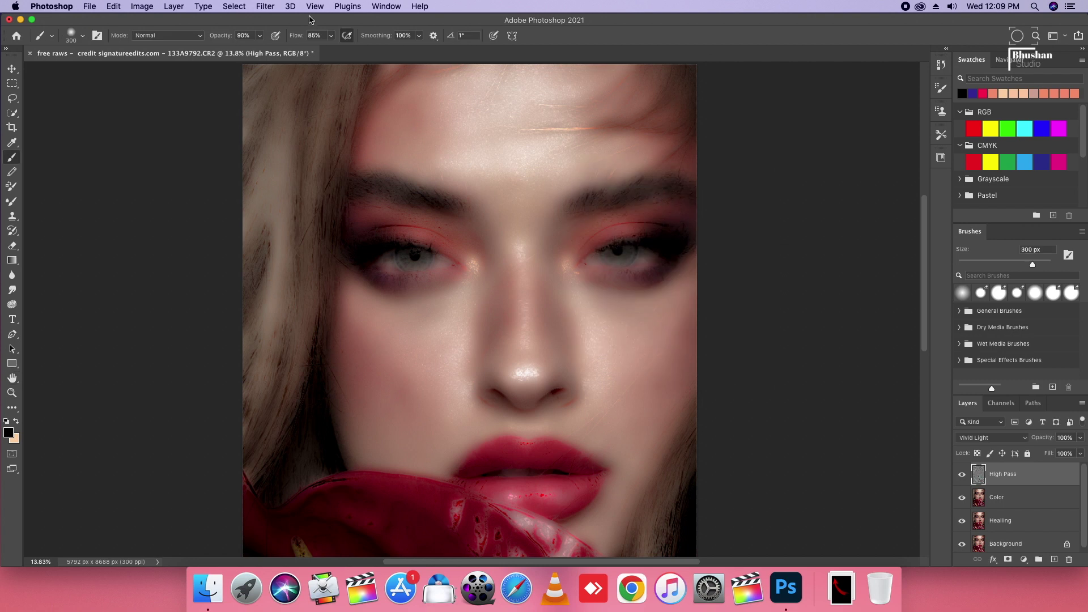
click(265, 6)
mouse_move(340, 296)
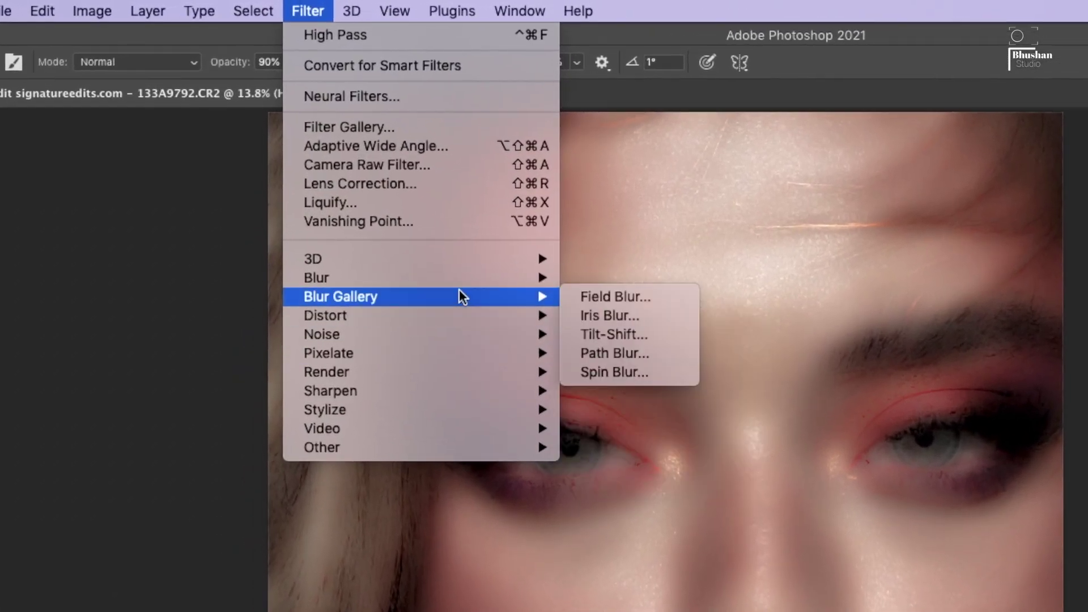
mouse_move(416, 277)
click(719, 352)
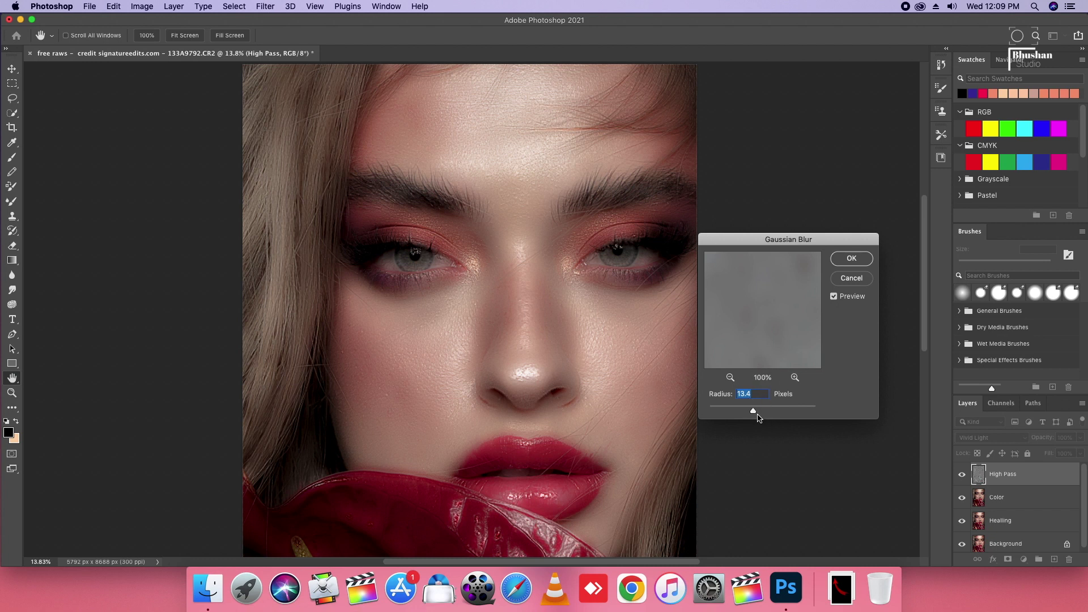
drag(753, 414, 749, 414)
mouse_move(748, 414)
mouse_down()
mouse_move(738, 414)
mouse_move(748, 416)
mouse_up()
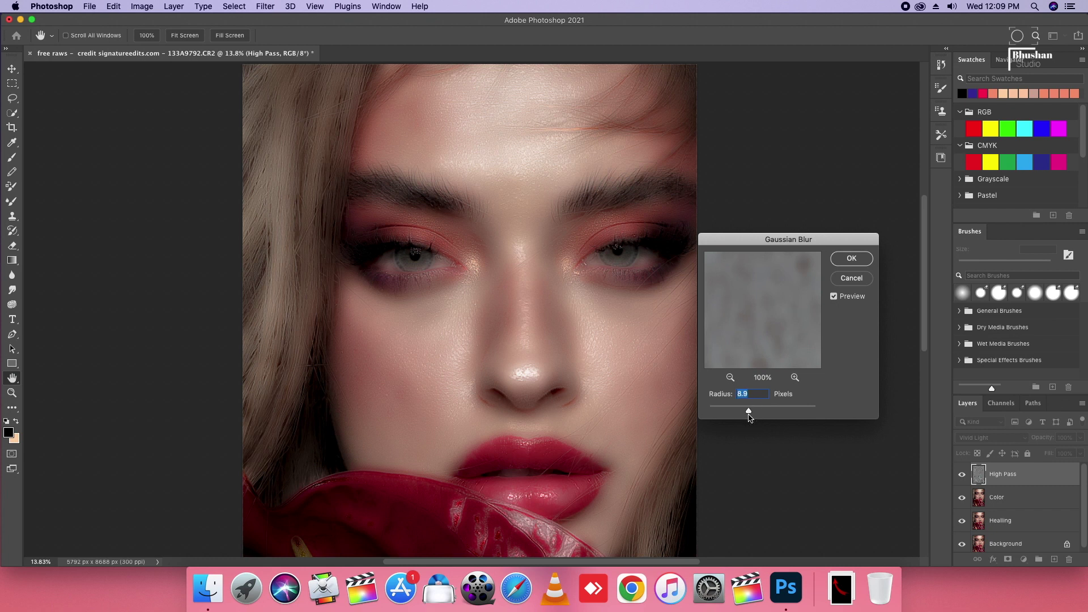
drag(749, 415, 752, 416)
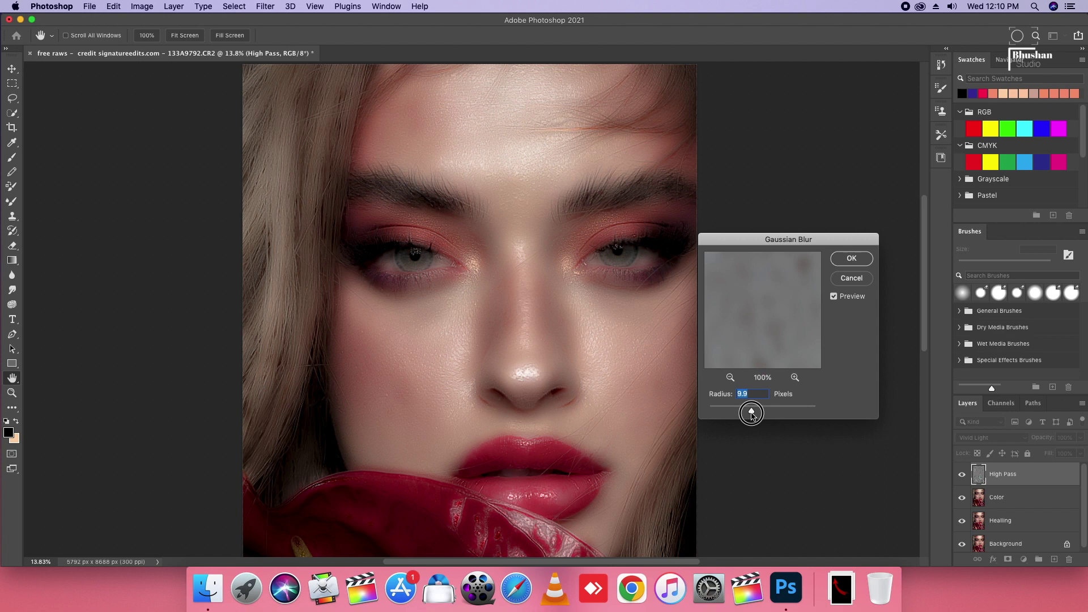
scroll(560, 317, up, 2)
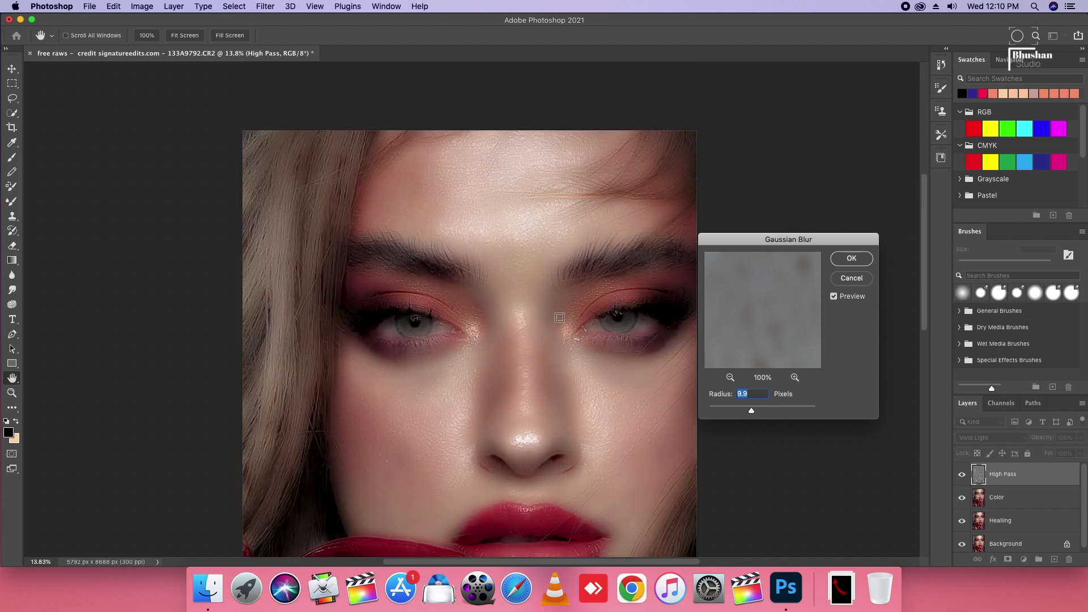
scroll(560, 317, down, 2)
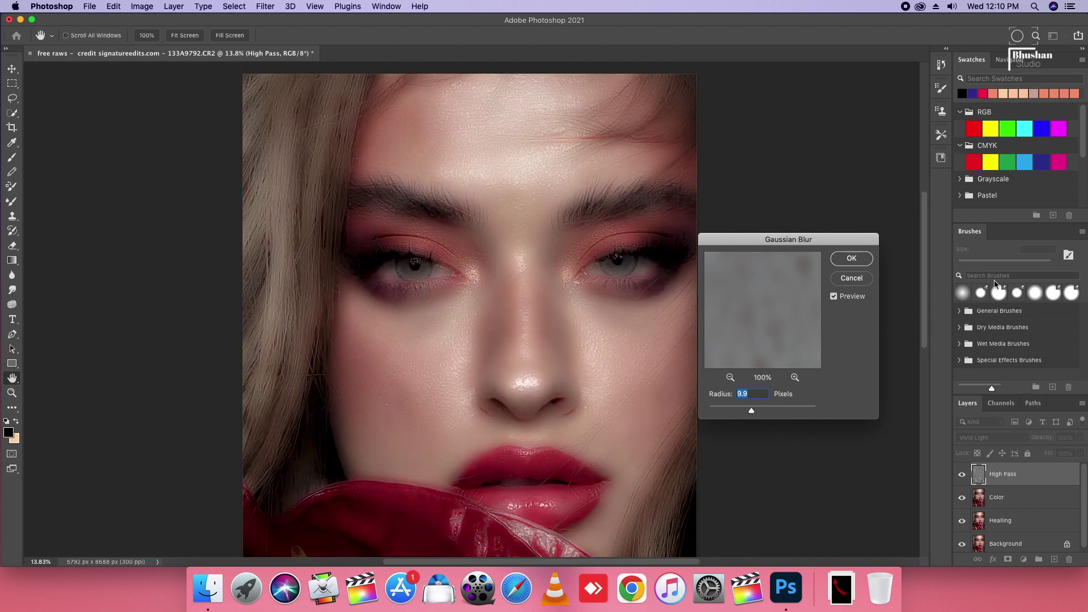
click(851, 259)
Add a layer mask to the High Pass layer and invert it to black
key(b)
click(1008, 559)
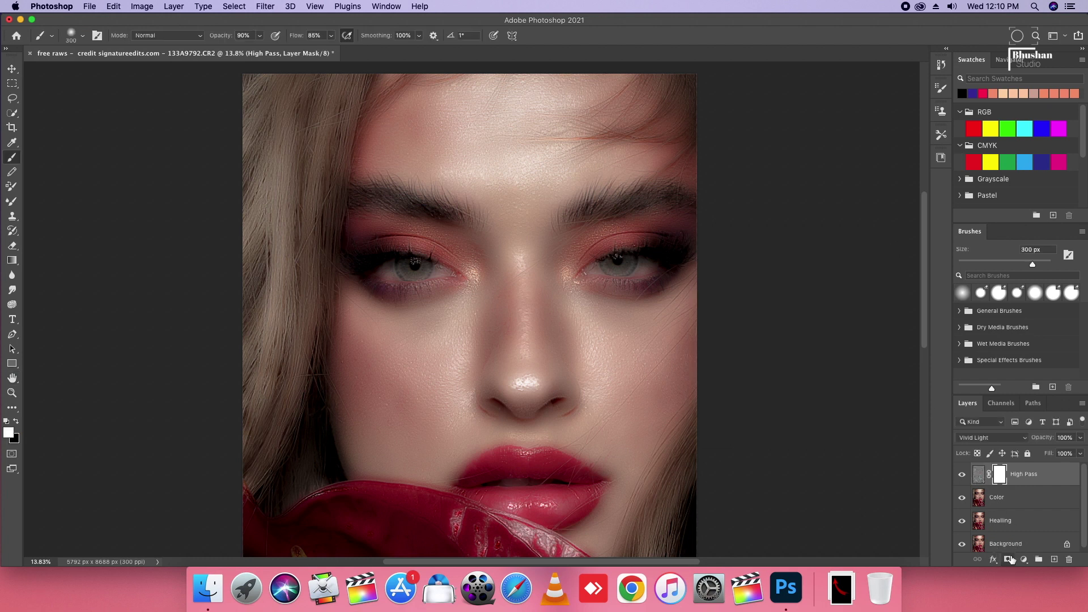
key(ctrl+i)
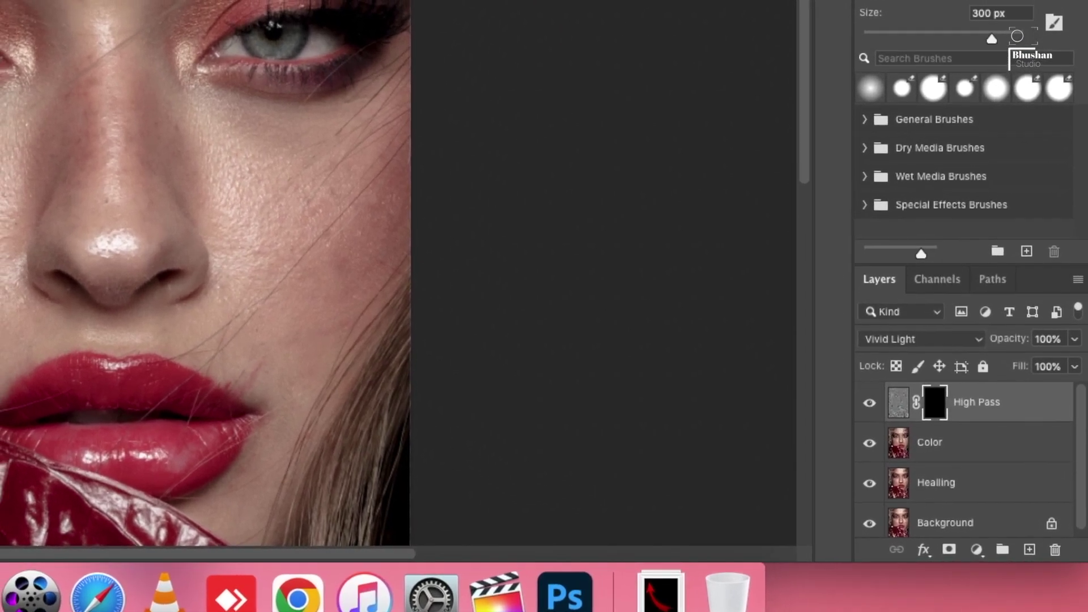
right_click(419, 365)
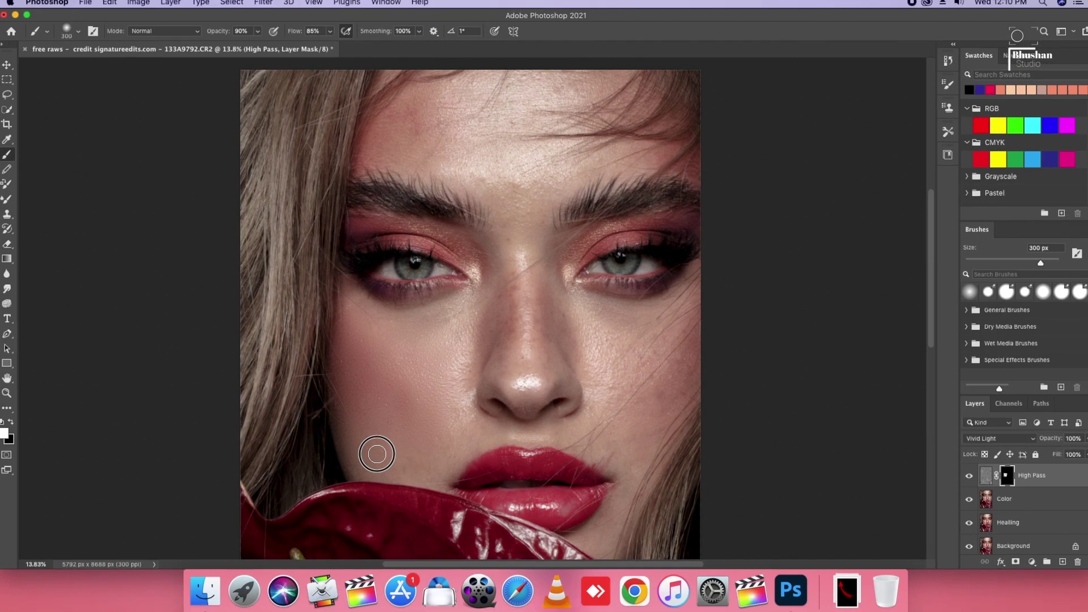
Paint smoothing onto the left cheek, under the eye, the lower cheek and the nose
drag(458, 425, 431, 419)
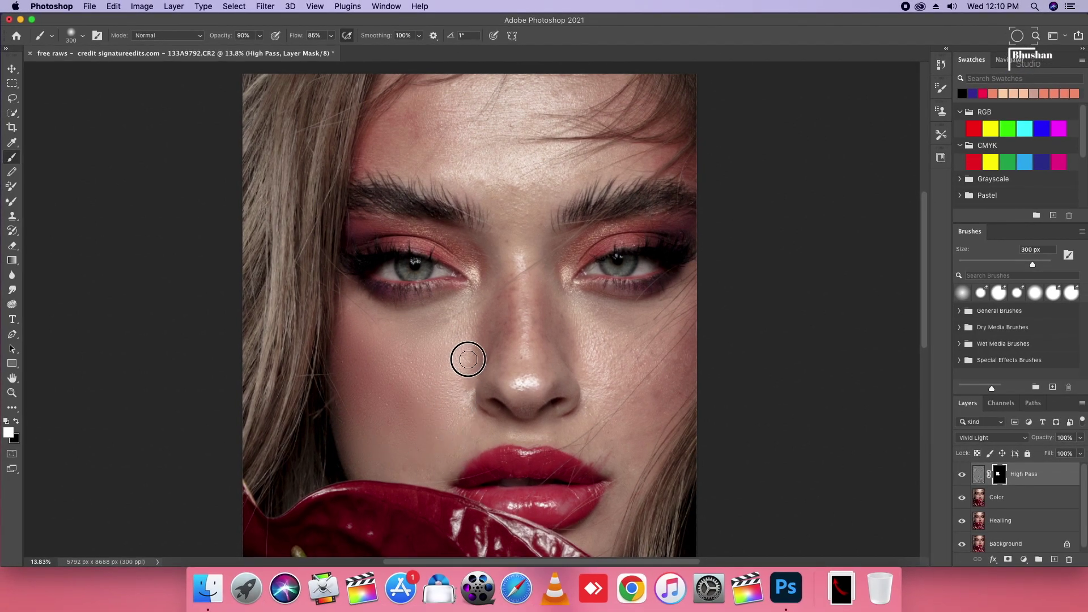
click(441, 323)
click(415, 335)
drag(416, 336, 412, 430)
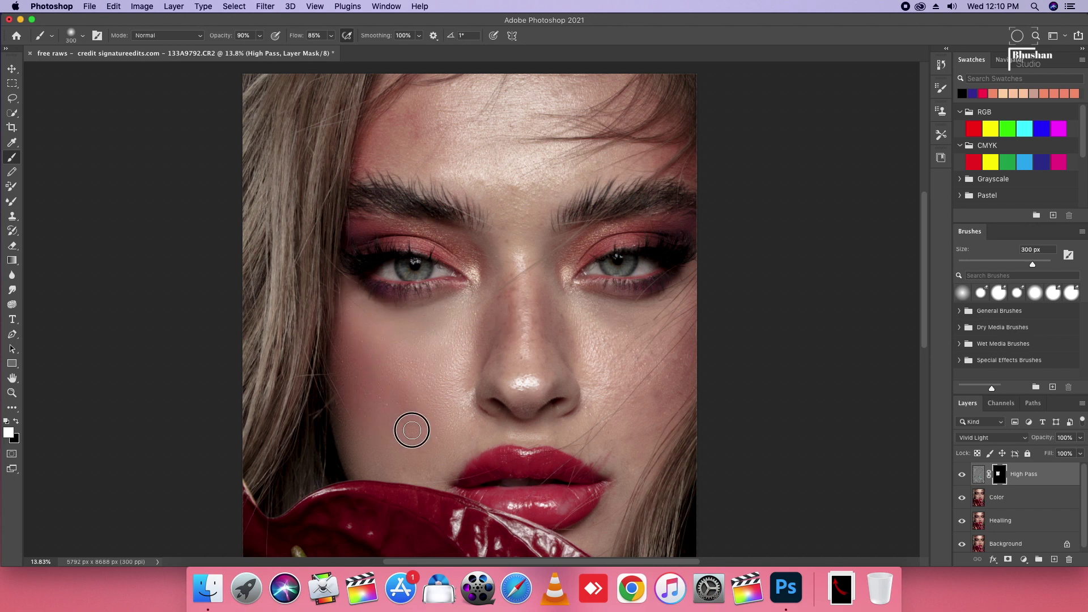
drag(412, 430, 383, 469)
drag(522, 374, 547, 360)
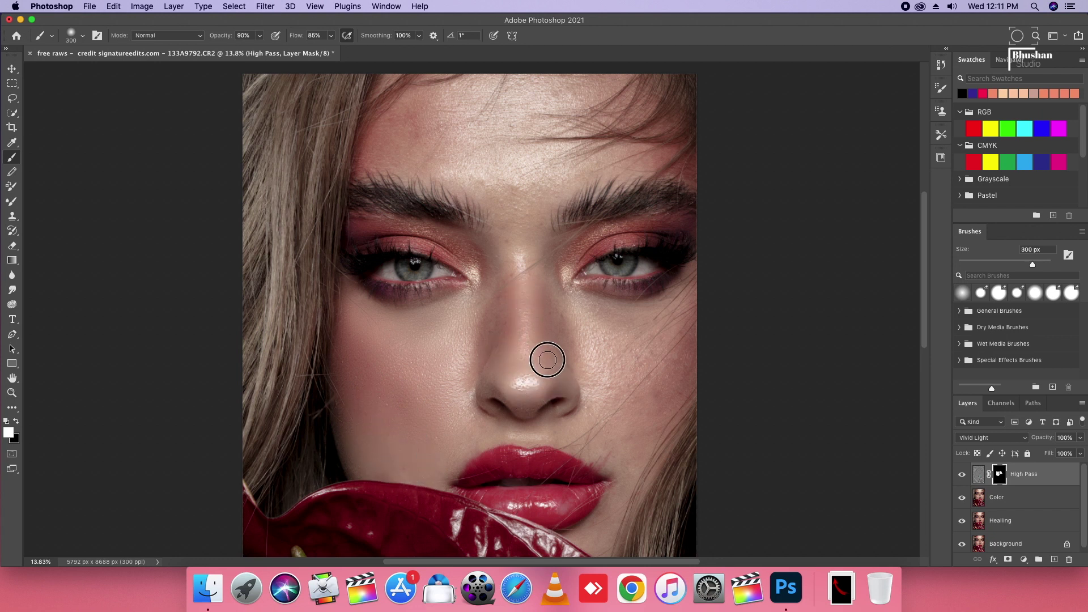
Shrink the brush to about 143 px, zoom in on the face, then enlarge it to about 364 px
scroll(567, 317, down, 1)
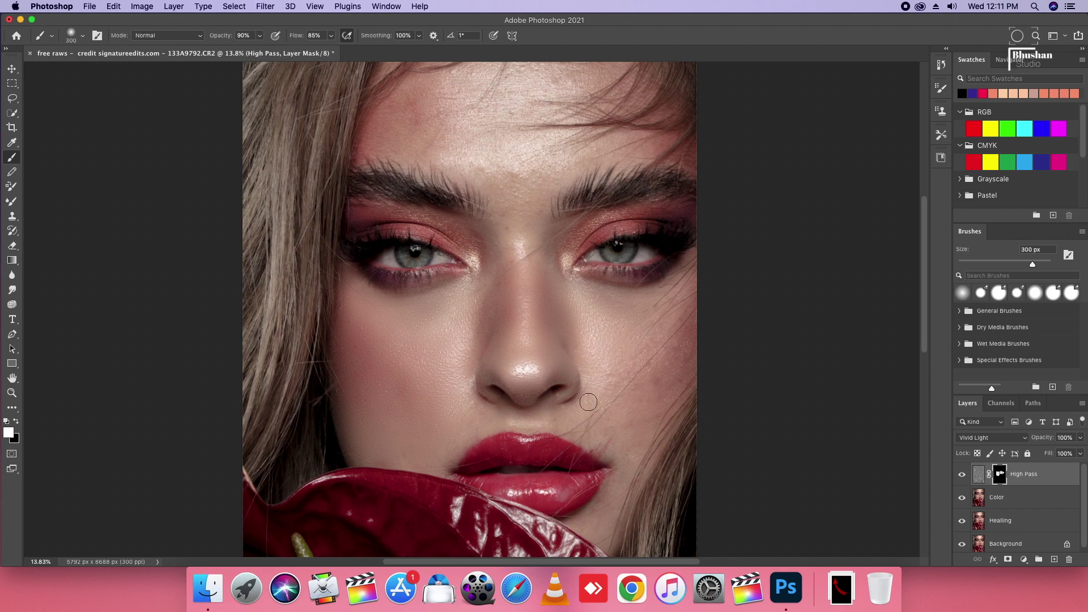
scroll(588, 402, down, 1)
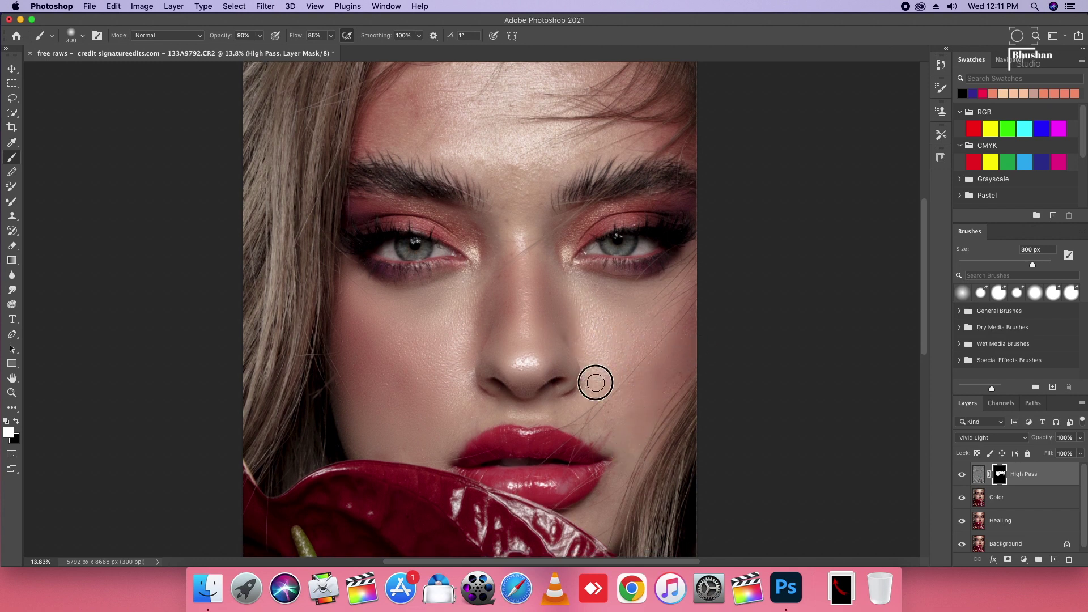
scroll(451, 442, down, 5)
key(bracketleft)
key(bracketleft)
key(bracketleft)
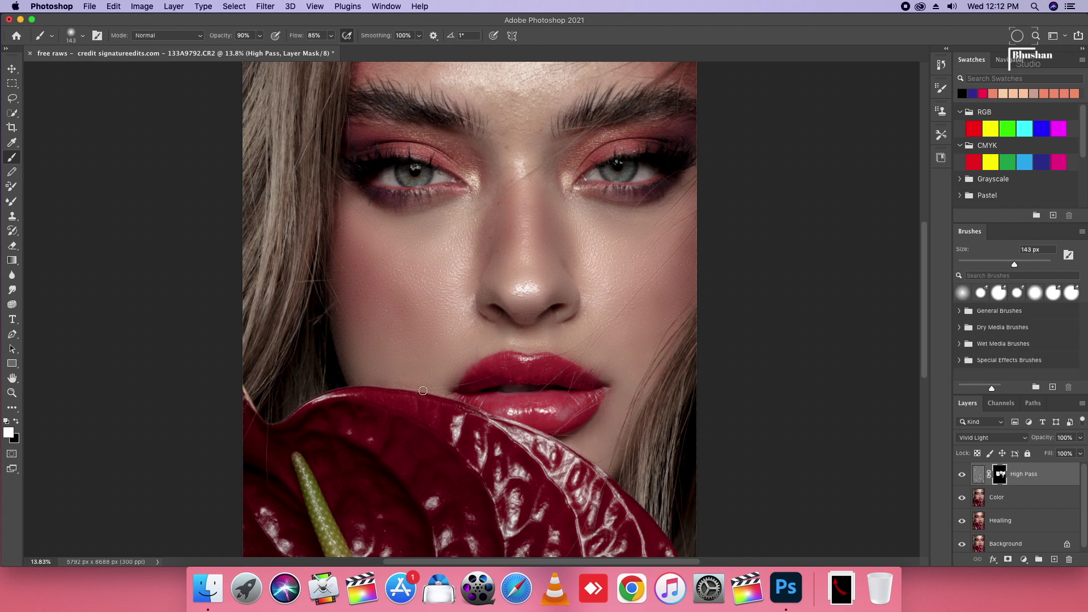
scroll(623, 411, up, 6)
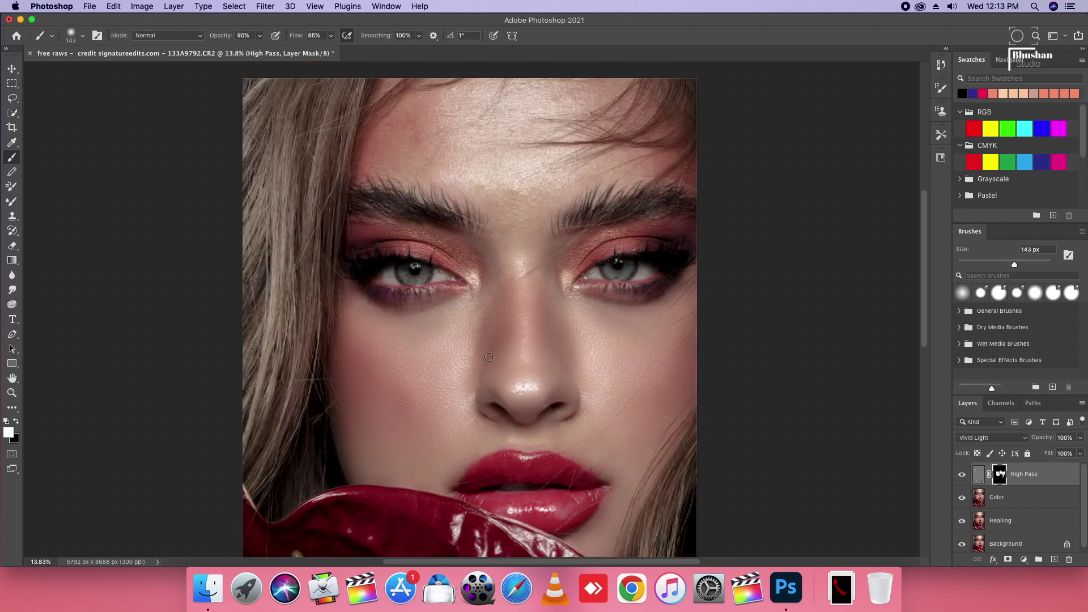
scroll(484, 401, up, 2)
right_click(530, 272)
key(Escape)
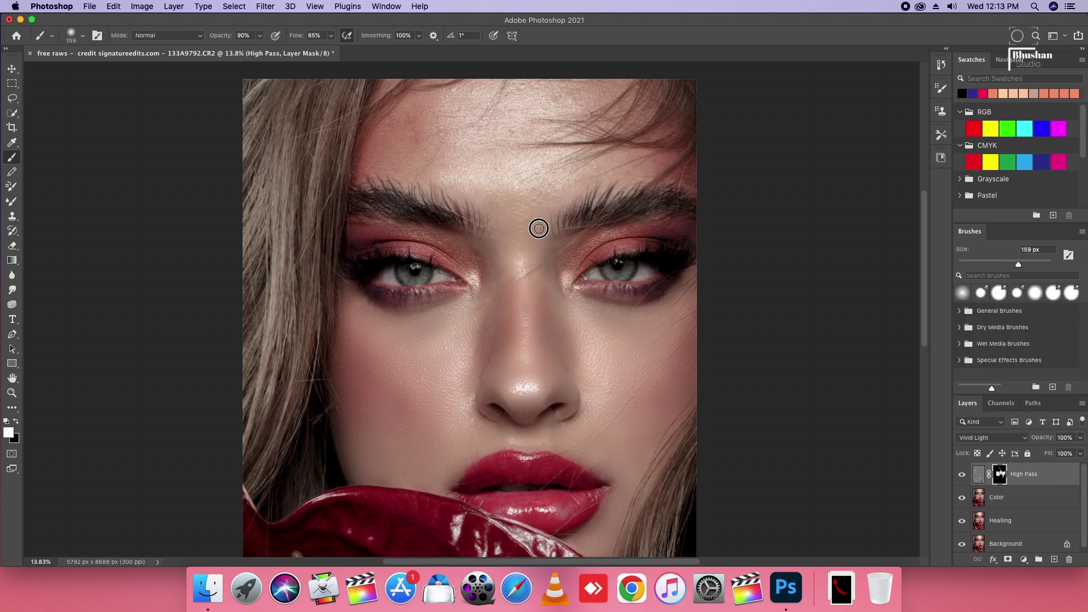
key(z)
click(425, 379)
key(b)
right_click(471, 233)
key(Escape)
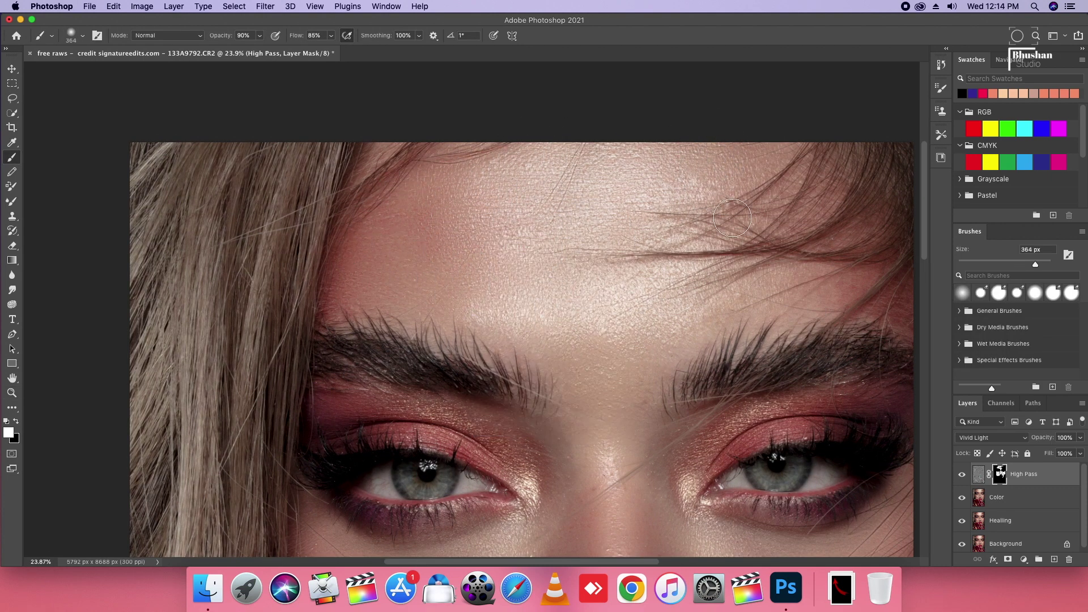
With a 17 px black brush, remove smoothing from a stray hair strand
scroll(623, 272, down, 2)
scroll(567, 317, right, 4)
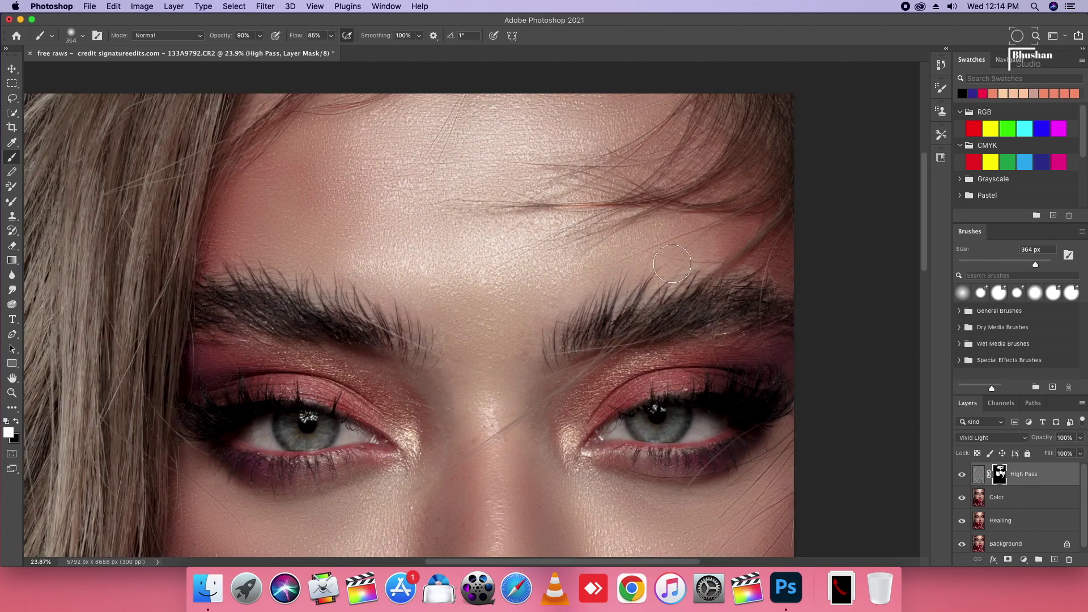
scroll(530, 351, down, 3)
scroll(609, 383, down, 1)
scroll(635, 303, down, 5)
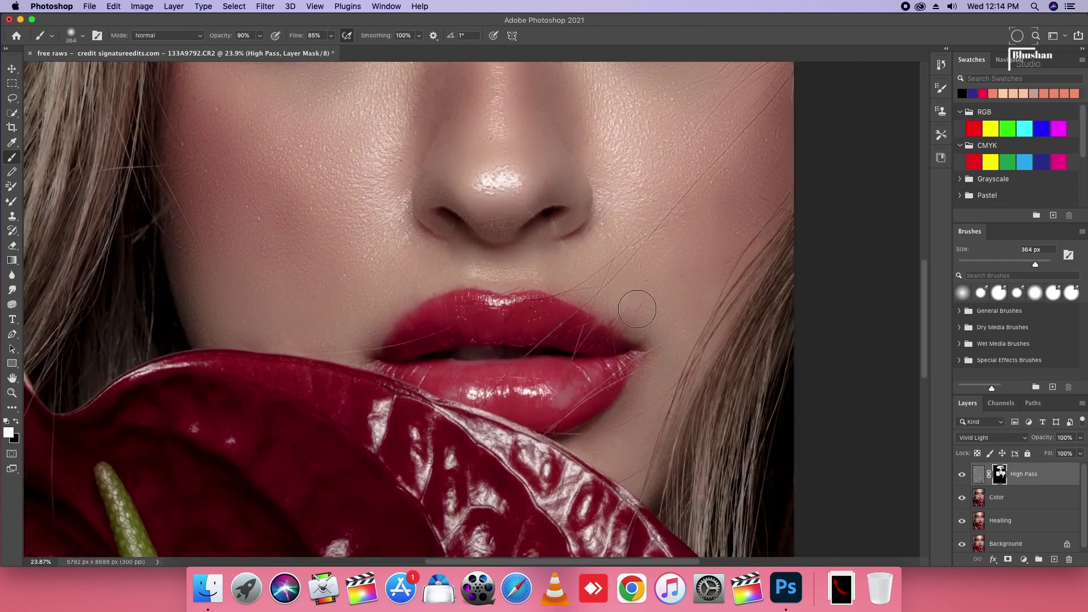
scroll(552, 375, up, 3)
scroll(347, 345, down, 1)
scroll(542, 251, up, 7)
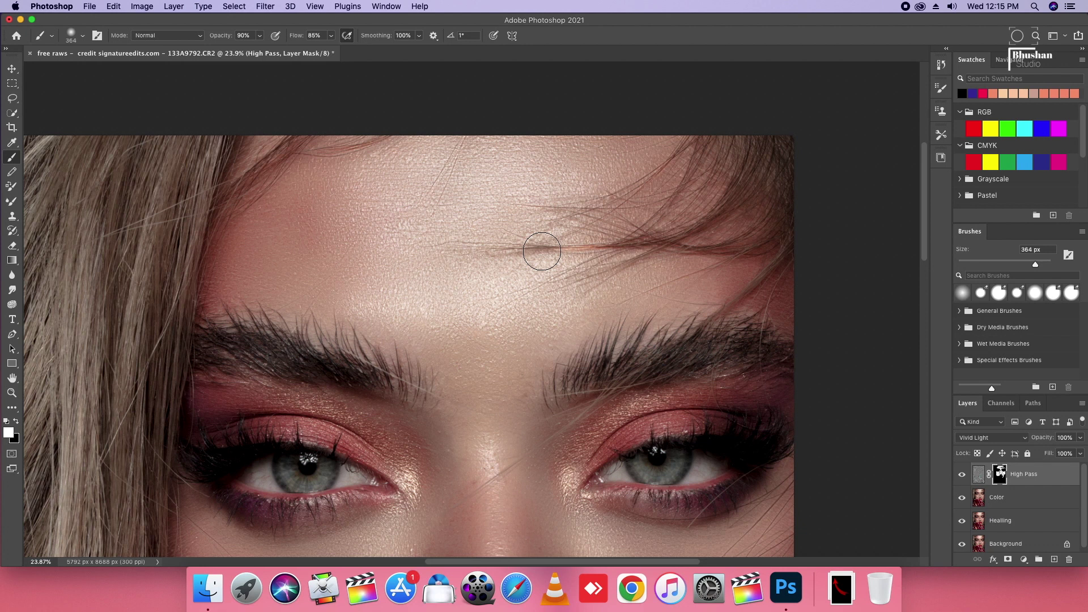
click(16, 421)
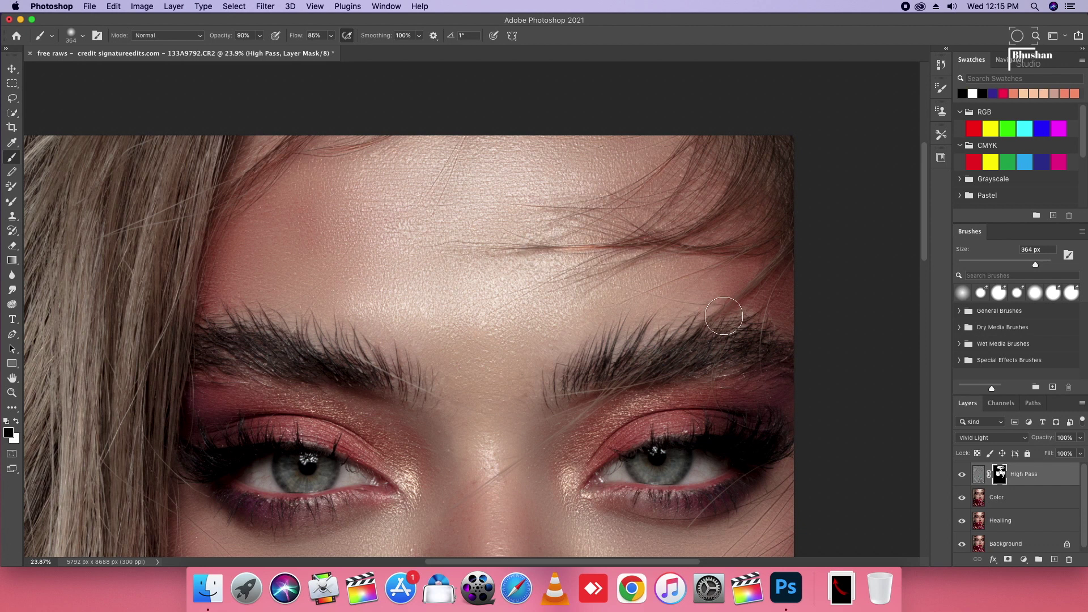
right_click(584, 249)
click(643, 275)
key(Return)
drag(595, 248, 601, 248)
Switch the painting colour back to white and enlarge the brush to about 166 px
click(17, 424)
right_click(515, 267)
drag(595, 291, 620, 290)
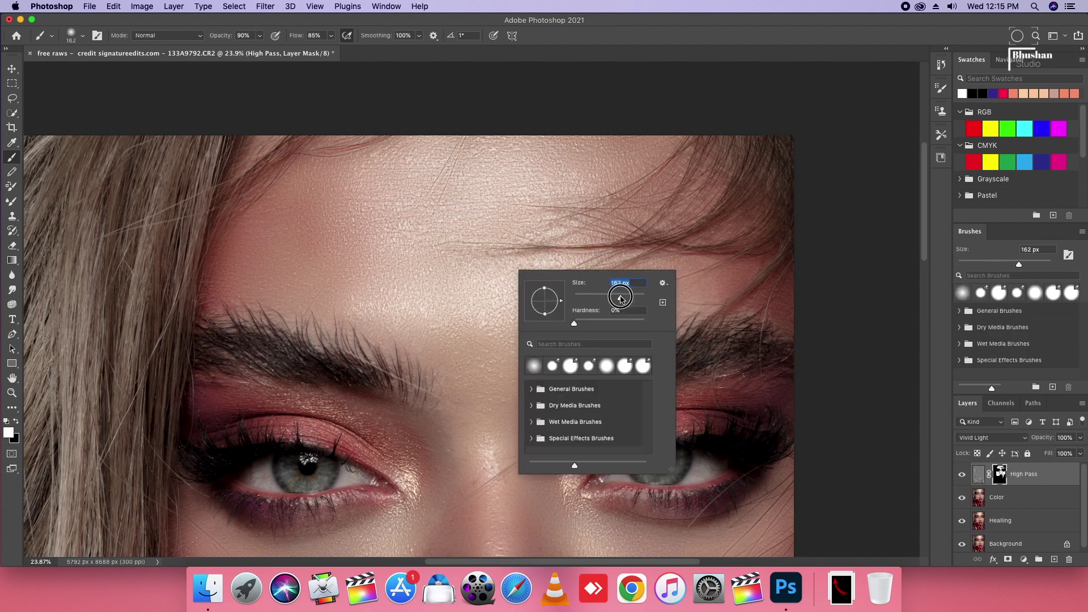
key(Return)
scroll(493, 476, down, 3)
scroll(511, 454, down, 3)
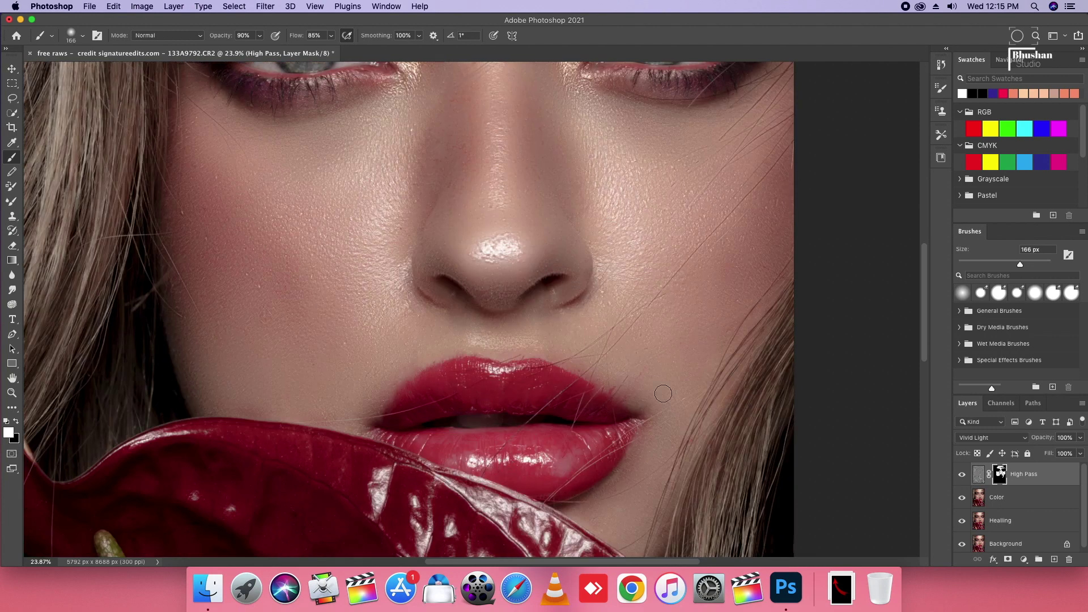
scroll(641, 487, up, 4)
scroll(518, 416, up, 3)
scroll(518, 415, down, 1)
scroll(578, 138, down, 3)
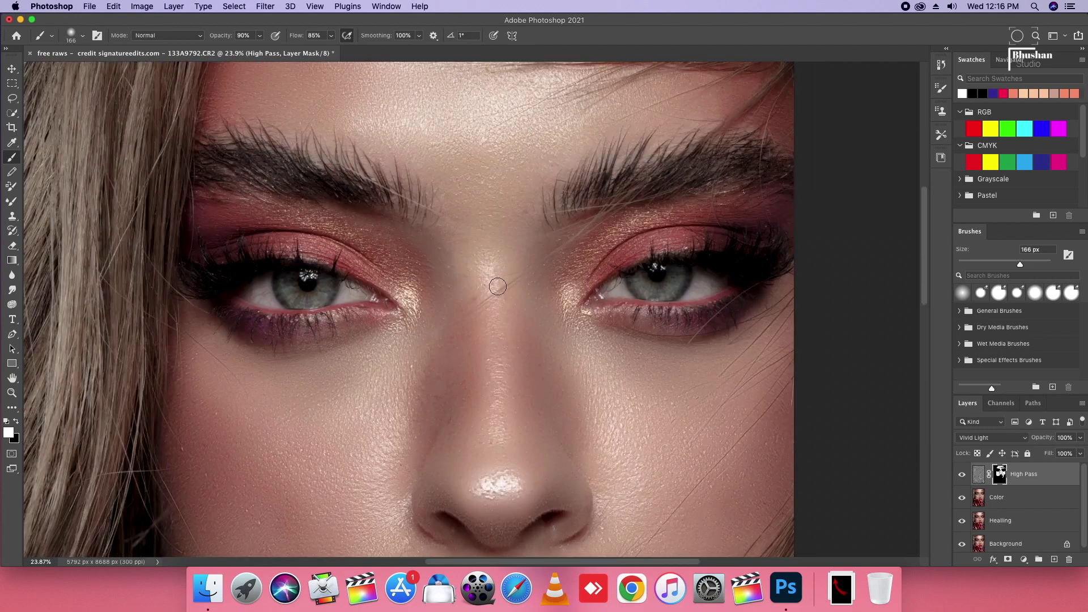
scroll(495, 439, down, 3)
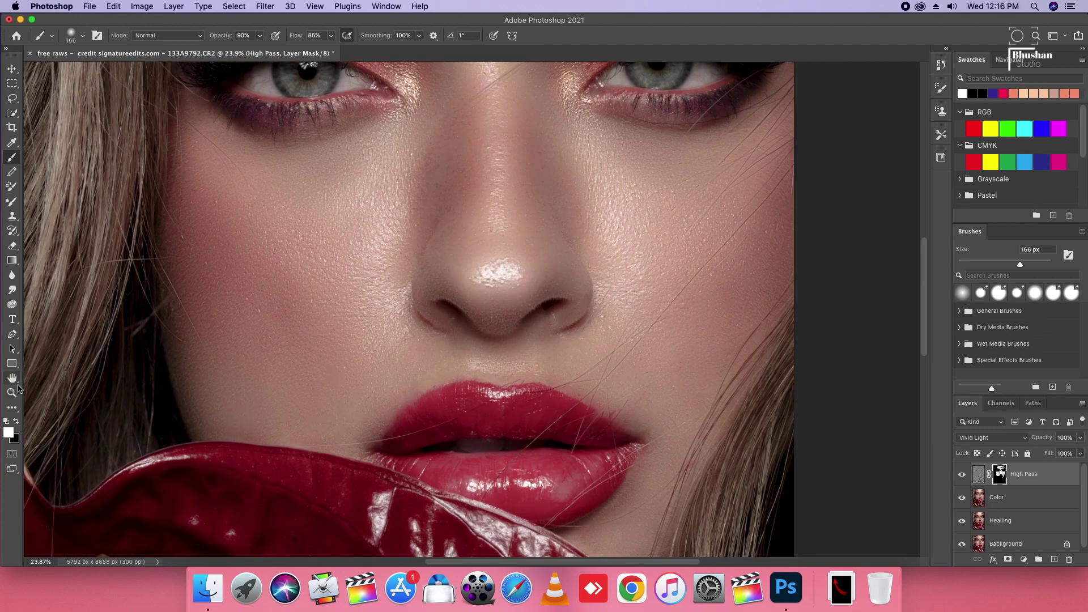
Zoom out to the whole face, in on the nose, then back out to inspect the mask
key(z)
drag(406, 442, 317, 442)
drag(425, 355, 550, 354)
key(b)
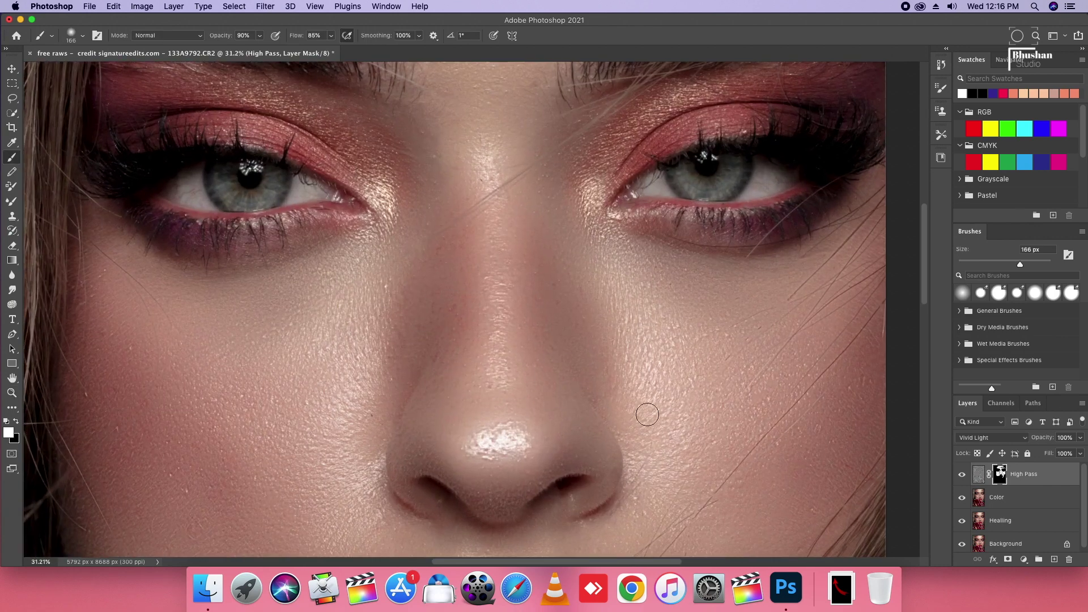
scroll(467, 477, down, 5)
scroll(595, 170, up, 4)
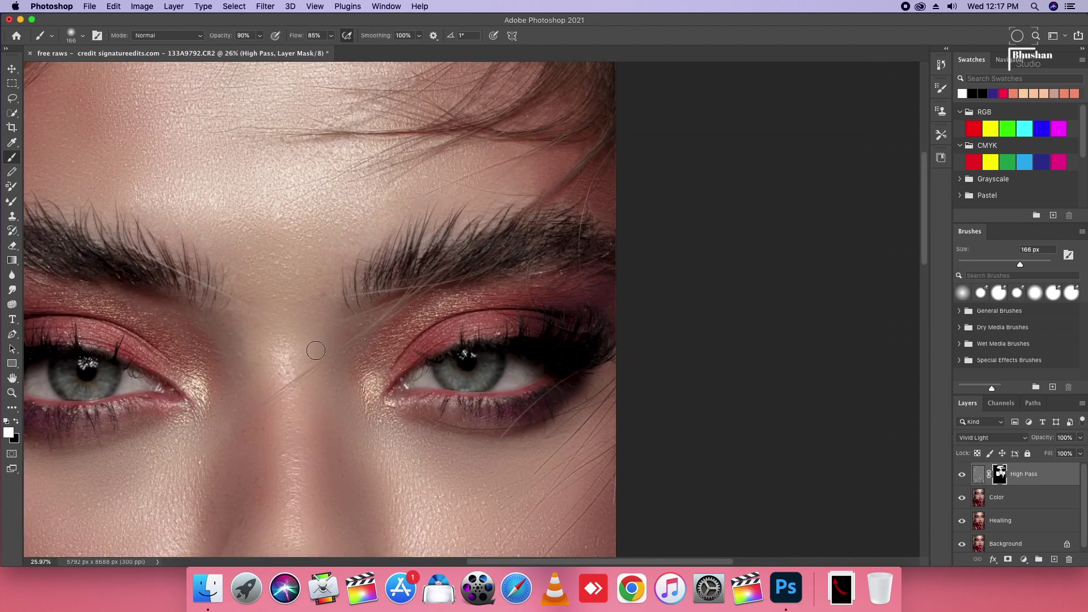
scroll(340, 397, down, 1)
key(z)
drag(396, 351, 306, 355)
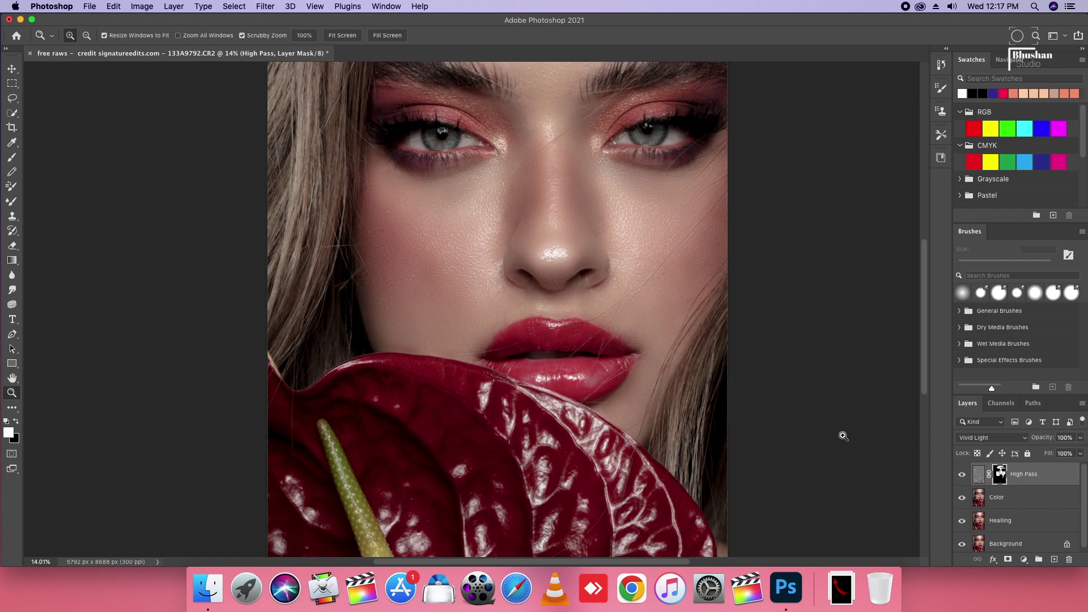
Merge High Pass into Color, then set Camera Raw sharpening 50, noise reduction 32, colour noise 18
key(Delete)
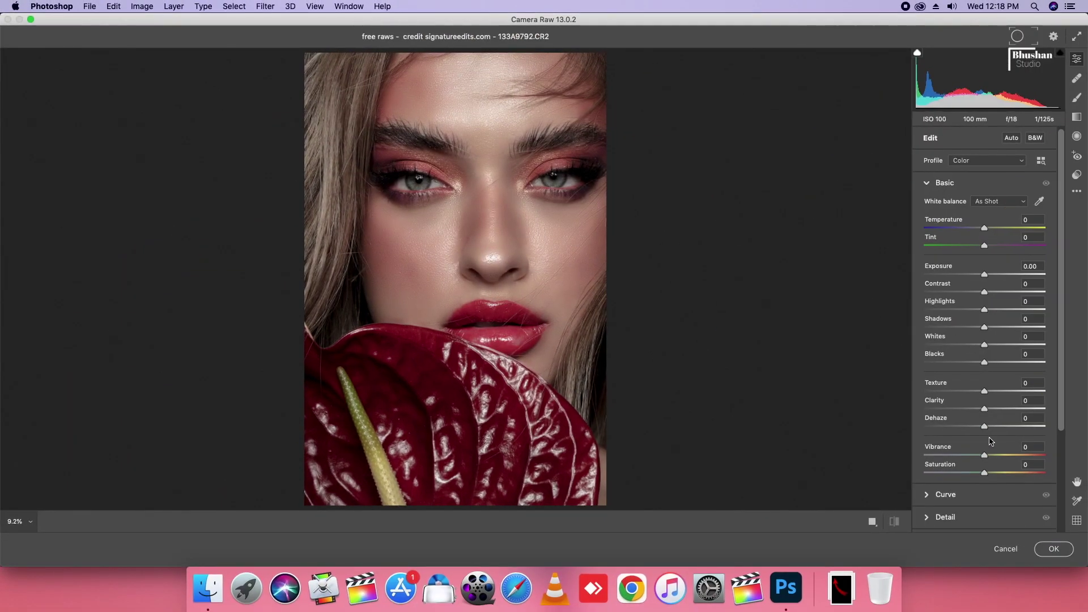
click(972, 517)
click(952, 279)
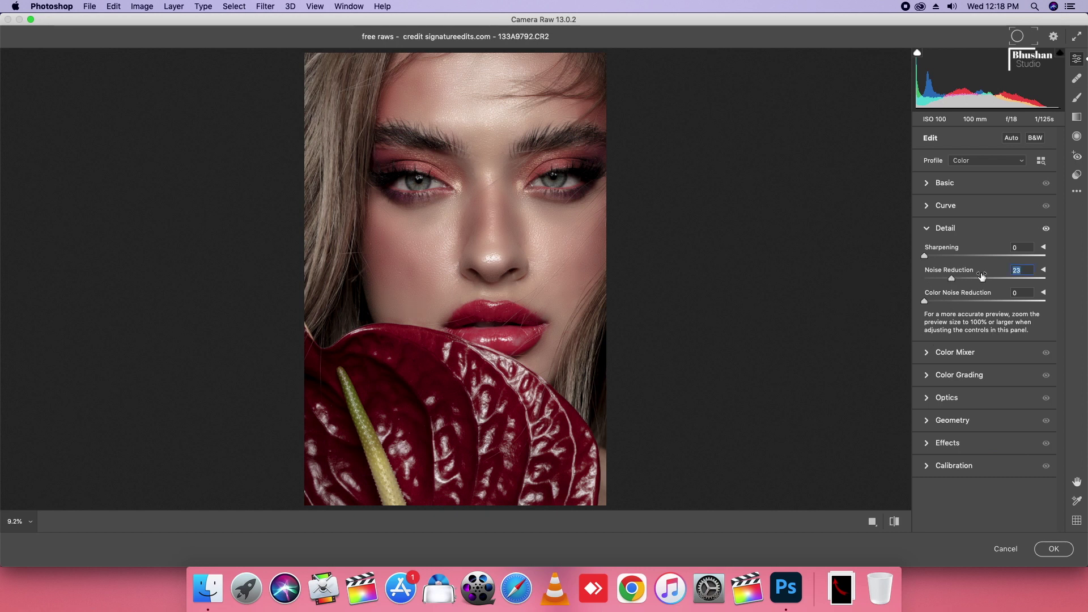
drag(961, 279, 965, 264)
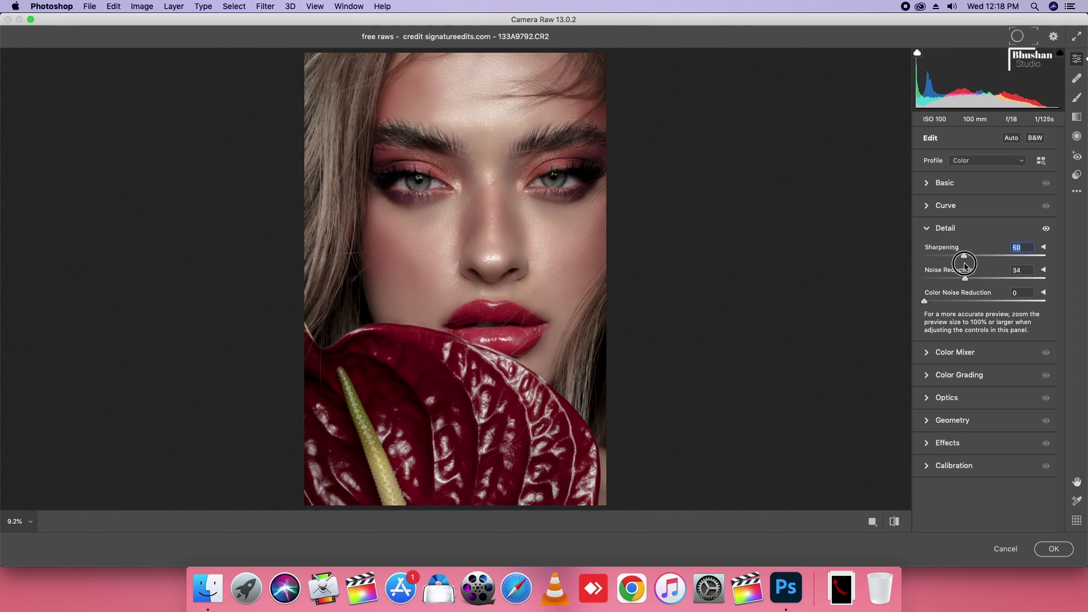
drag(943, 304, 954, 309)
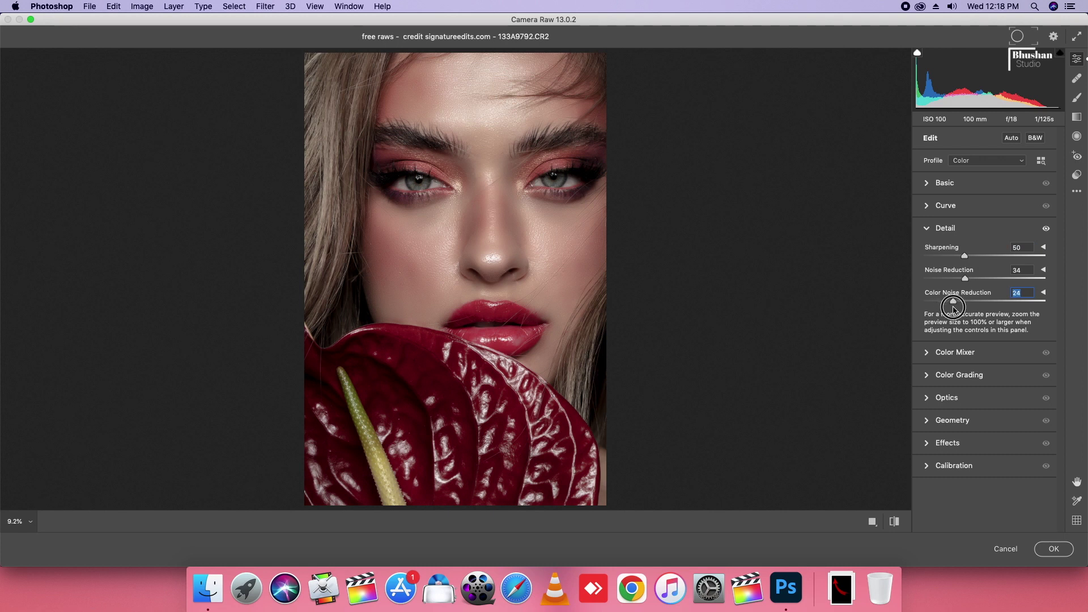
drag(954, 309, 946, 311)
drag(965, 284, 962, 283)
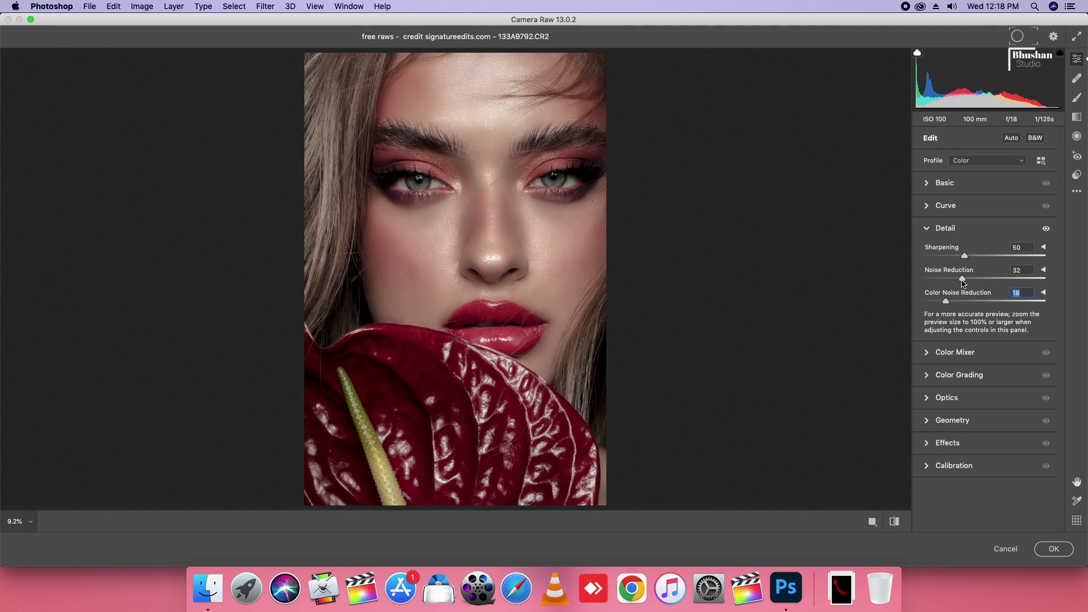
Compare before/after, then set Texture +81, Dehaze +9 and Vibrance +33 in Camera Raw
click(927, 230)
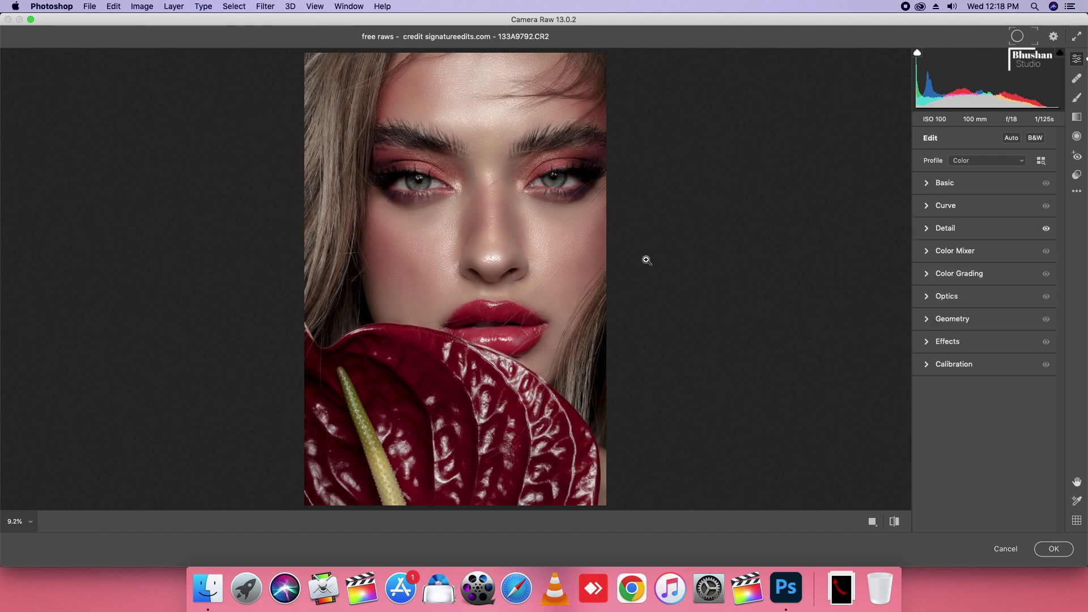
scroll(529, 231, up, 3)
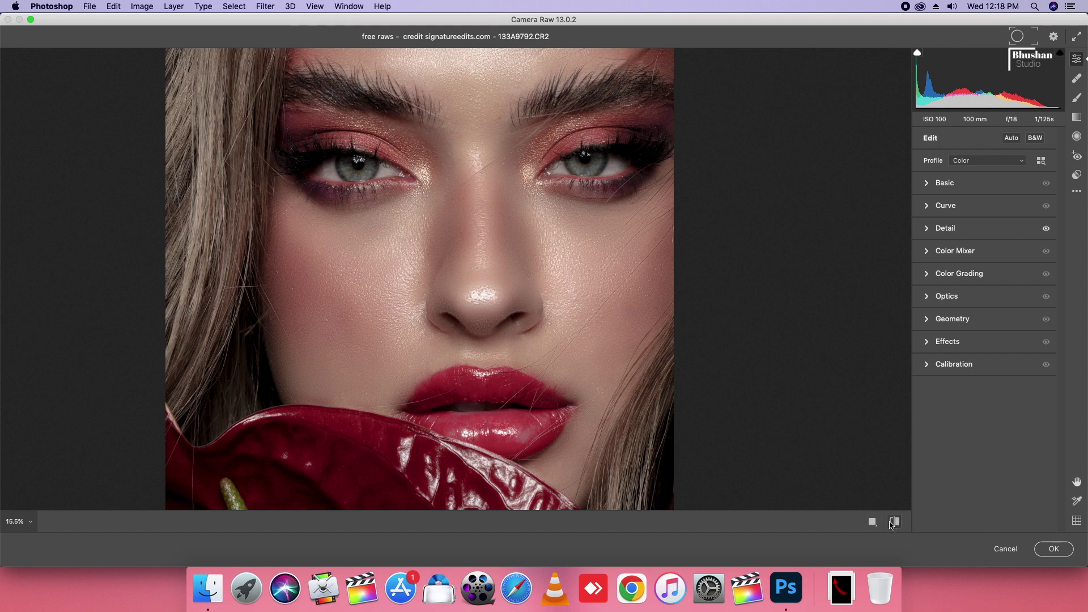
click(891, 522)
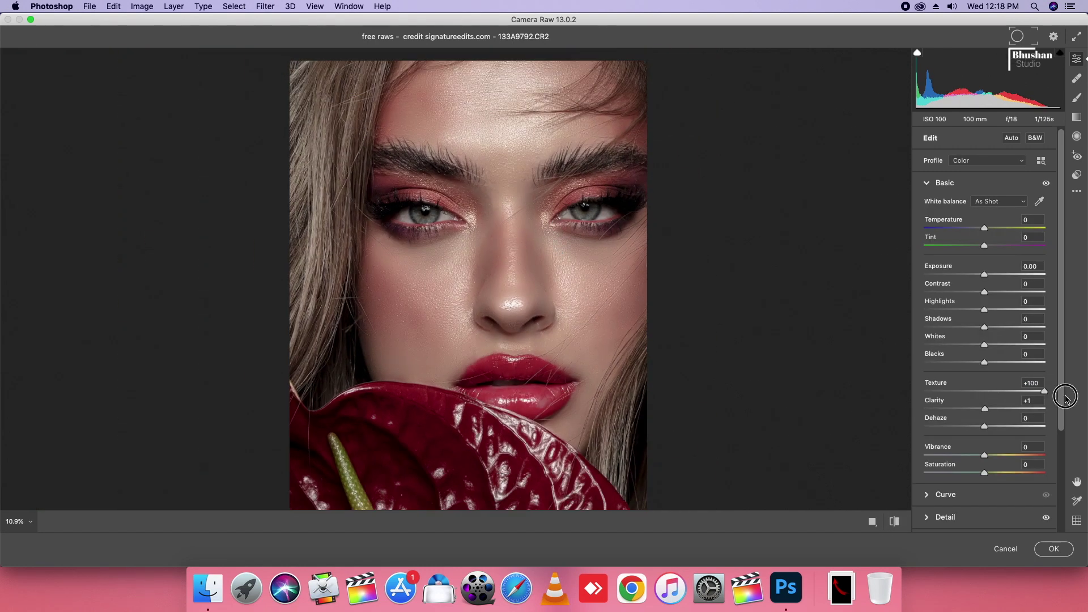
drag(1045, 392, 1033, 391)
drag(985, 426, 1012, 463)
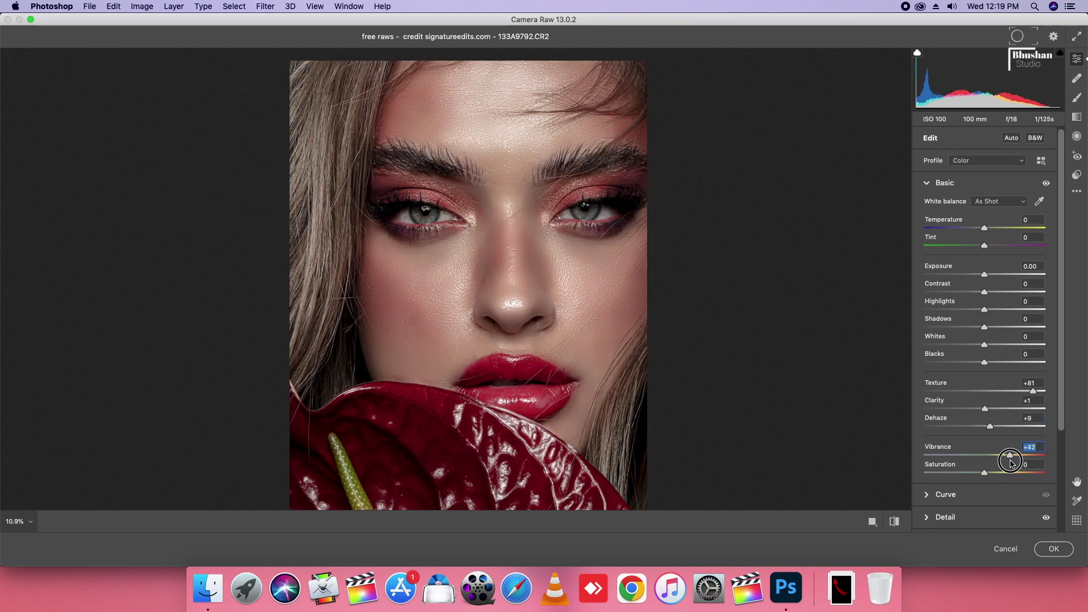
scroll(993, 364, down, 10)
drag(985, 378, 983, 379)
scroll(963, 283, up, 4)
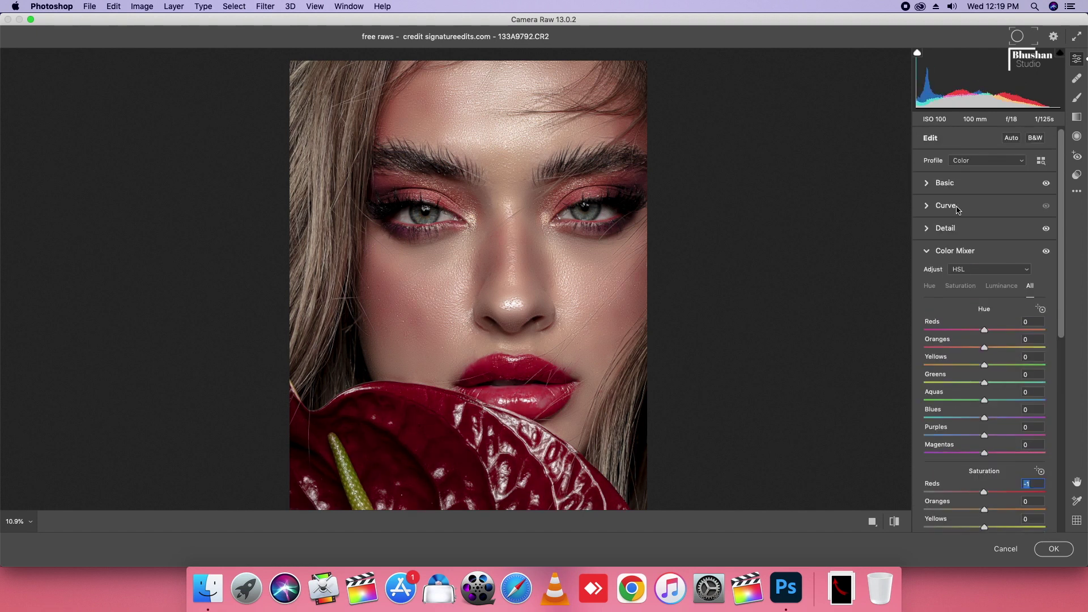
Pull the tone curve midtones slightly down and add a low point to darken shadows
click(956, 205)
drag(1018, 269, 986, 304)
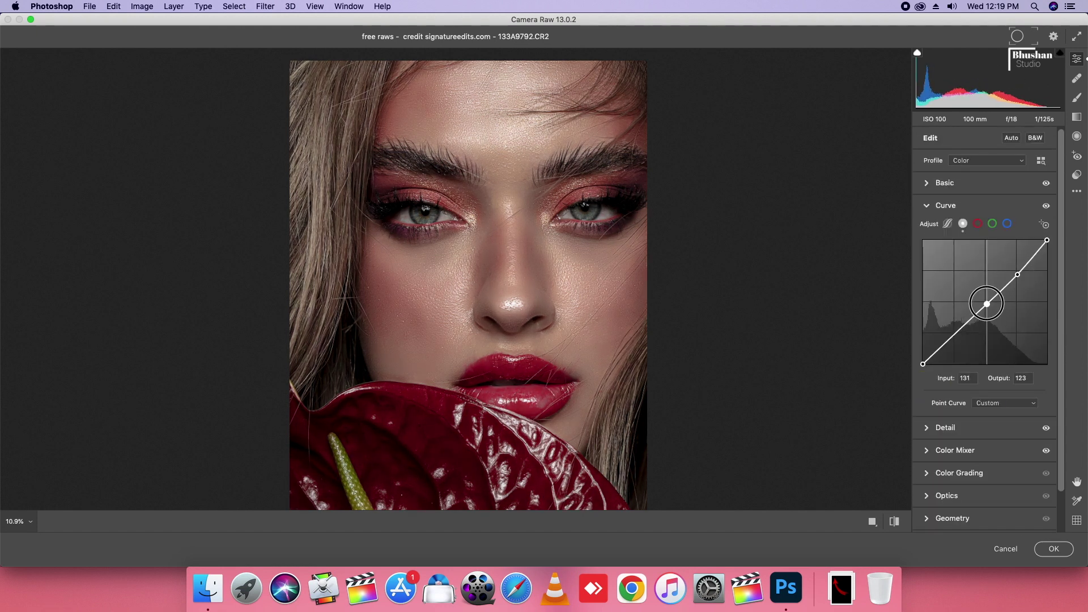
click(954, 335)
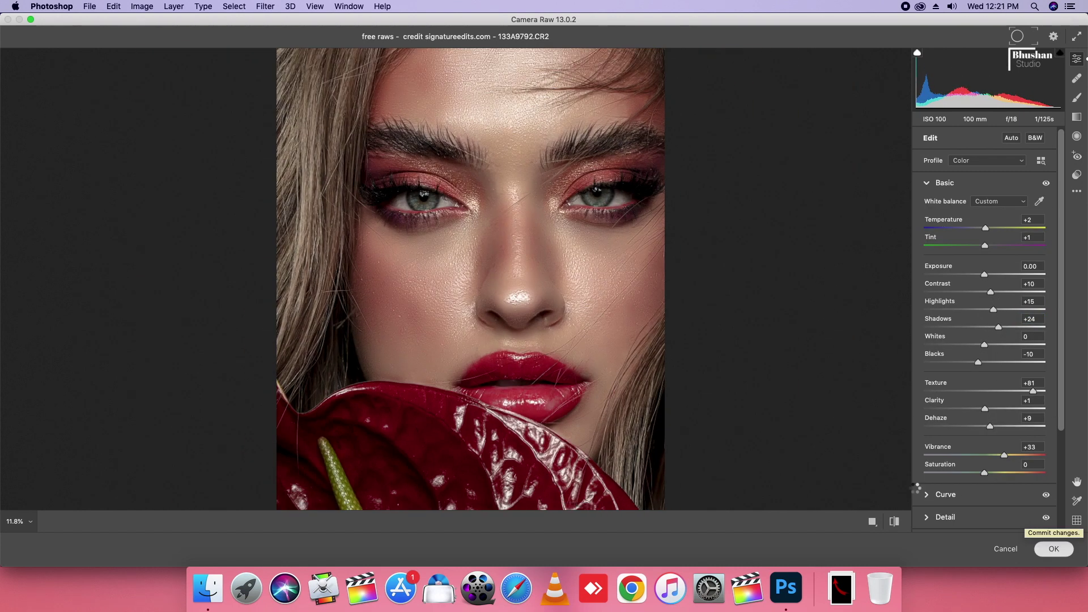
Apply the Camera Raw edits, then toggle the Color copy and Color layers to compare
key(Return)
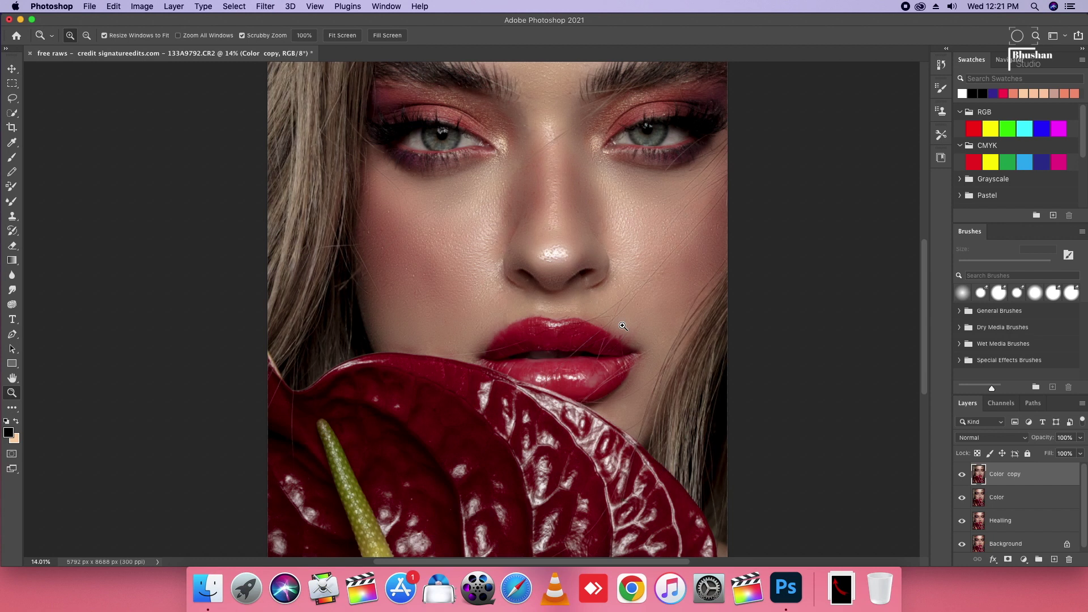
alt+click(597, 302)
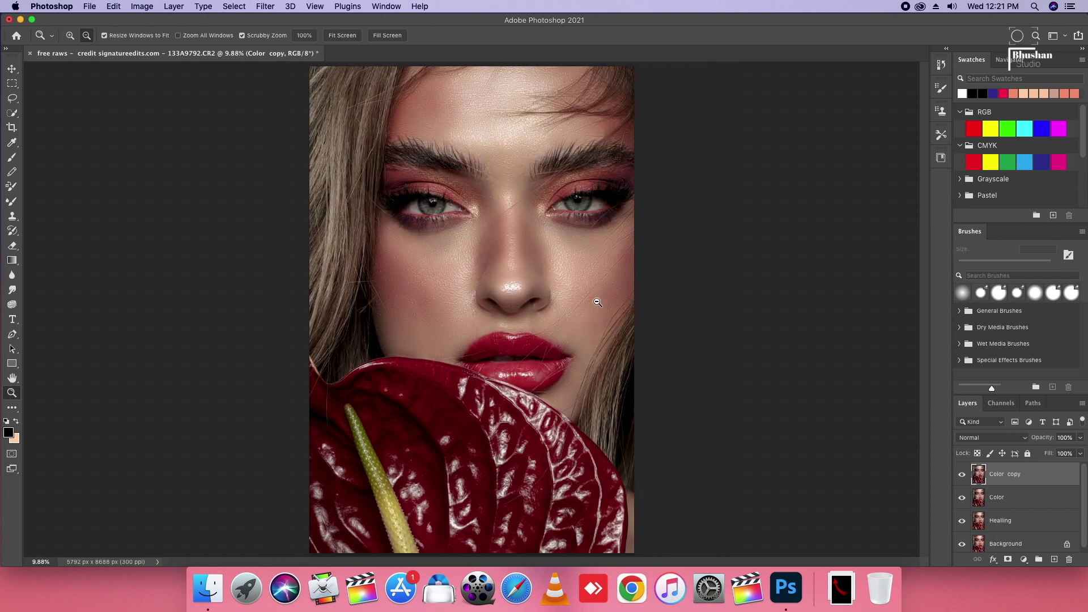
scroll(522, 255, up, 2)
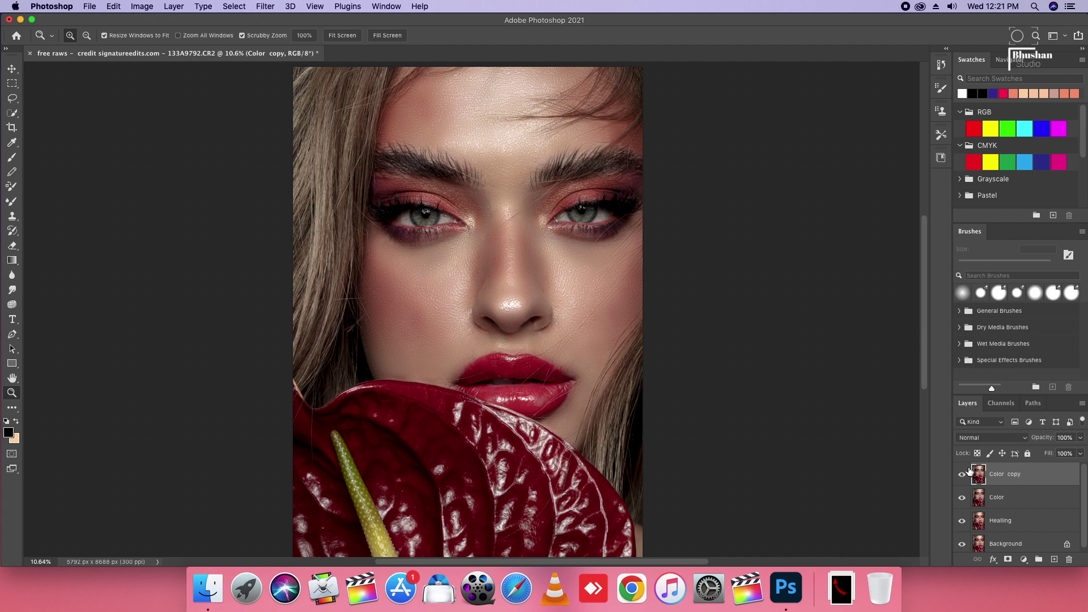
click(967, 475)
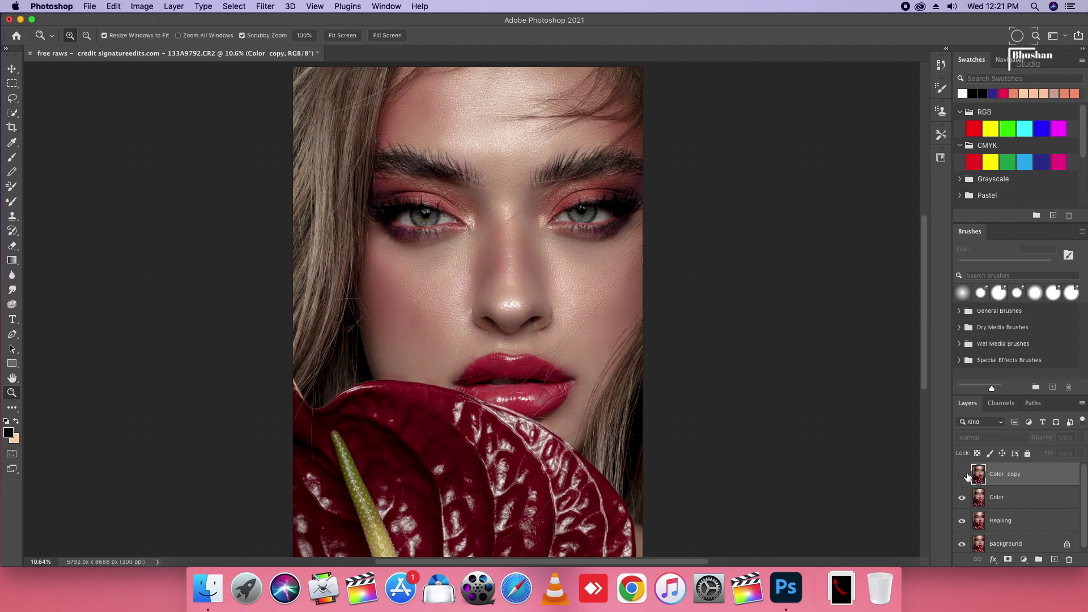
click(964, 498)
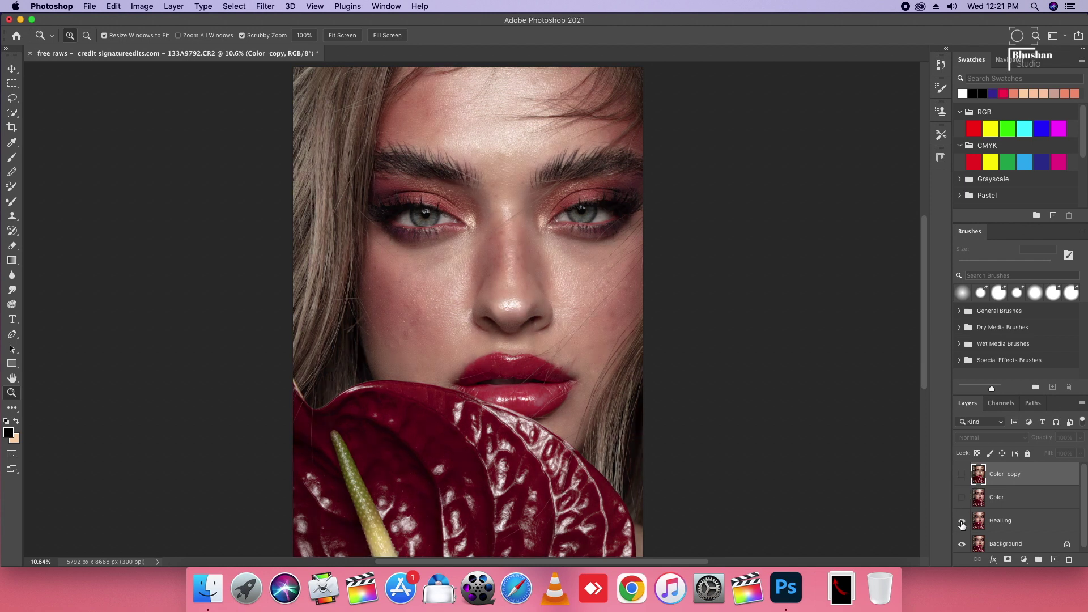
scroll(961, 525, down, 1)
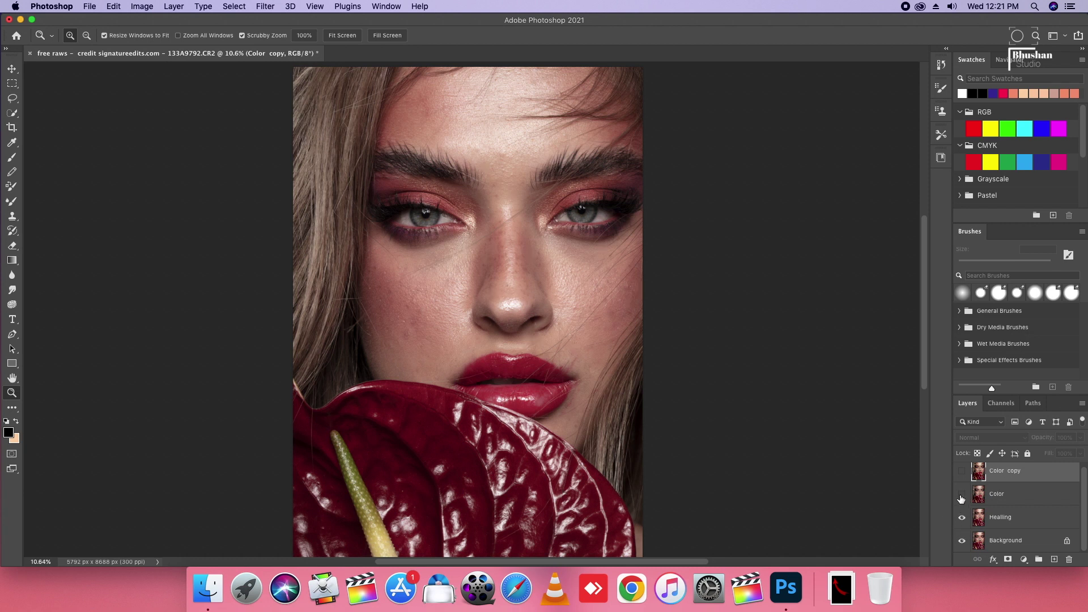
click(961, 494)
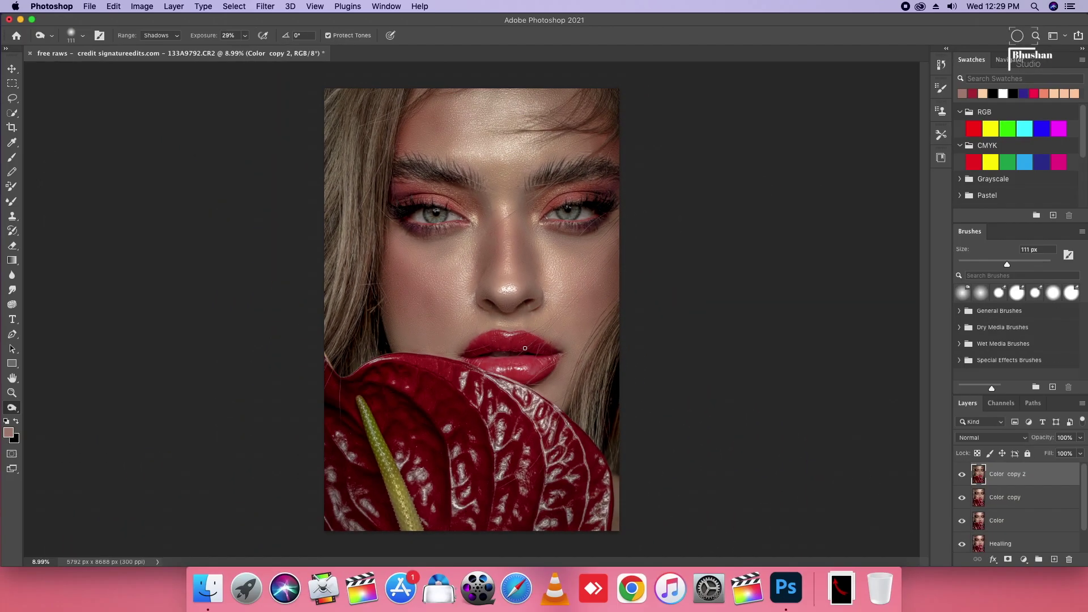
Scroll up and back down to inspect the portrait before dodging
scroll(525, 348, up, 1)
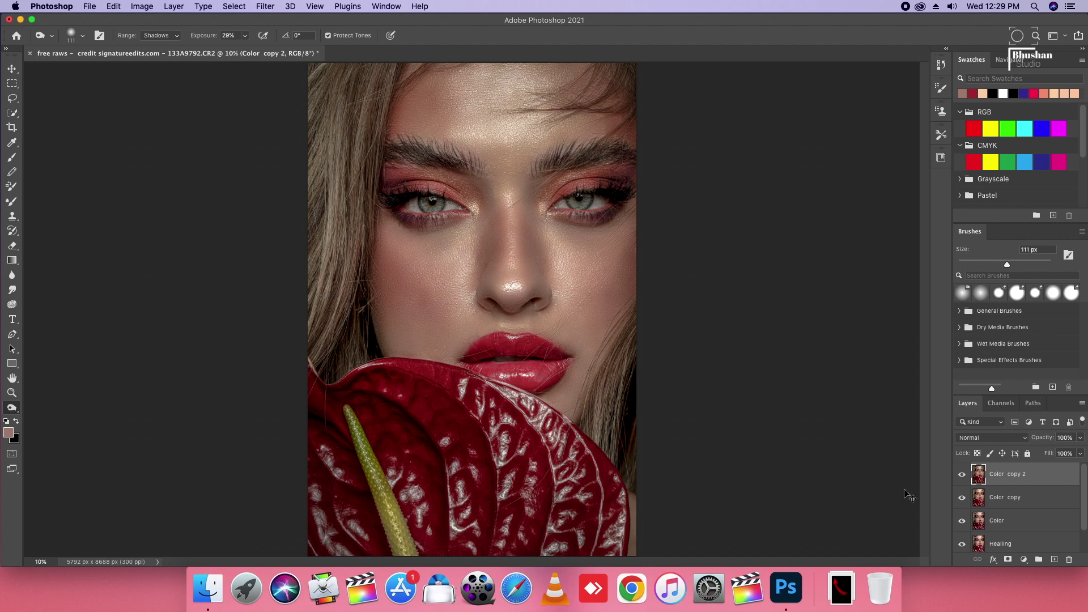
scroll(629, 384, down, 2)
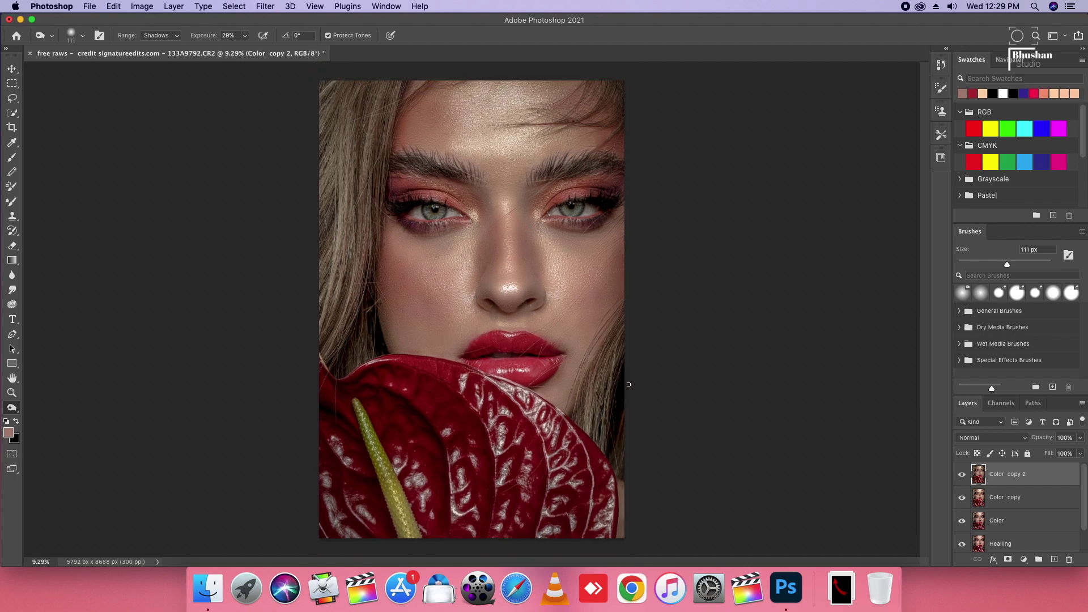